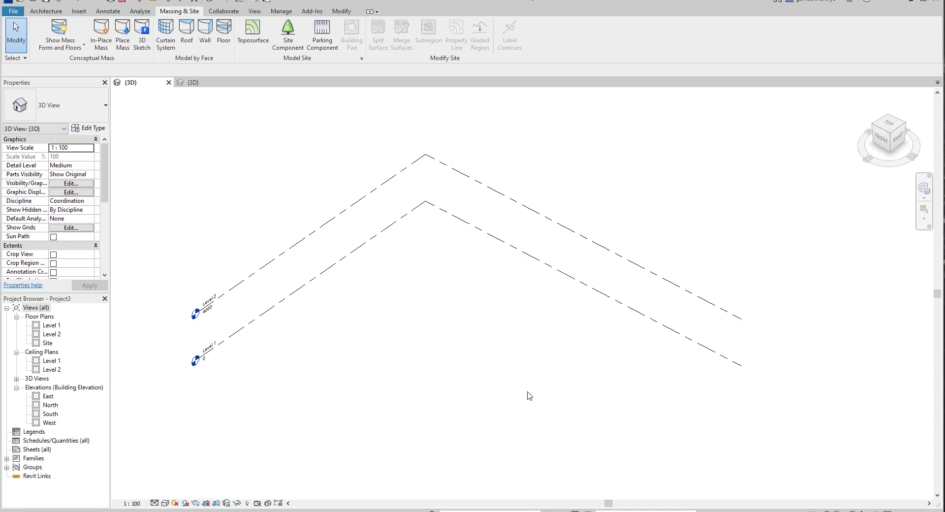
Close the empty Project3 without saving its changes
middle_click_drag(369, 350, 400, 357, "shift")
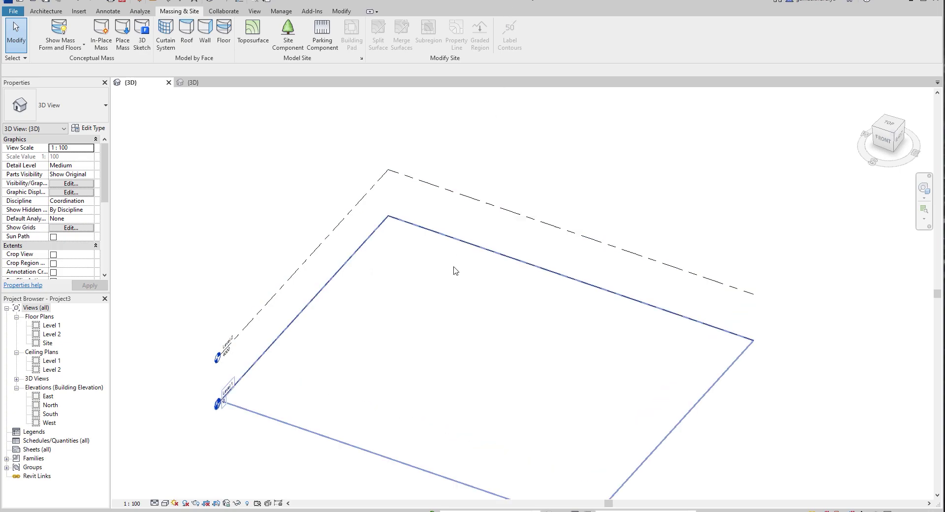
mouse_move(443, 398)
middle_mouse_down()
mouse_move(434, 394)
mouse_move(433, 360)
mouse_move(390, 379)
mouse_move(390, 346)
mouse_move(452, 382)
middle_mouse_up()
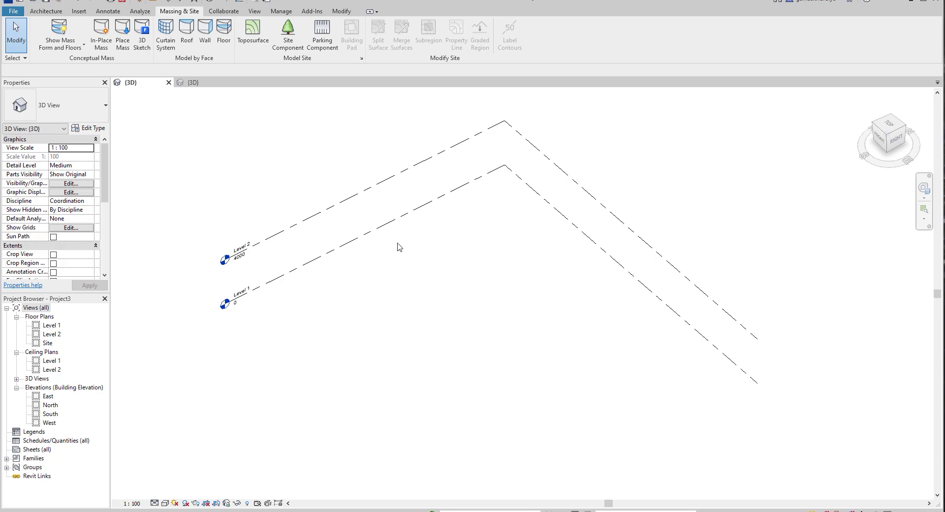
left_click(232, 83)
left_click(433, 219)
left_click(169, 82)
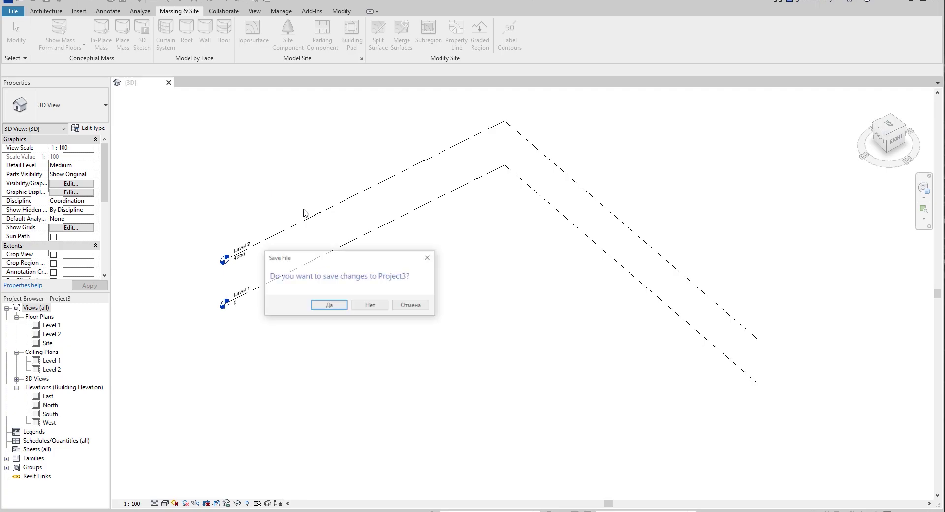
left_click(370, 306)
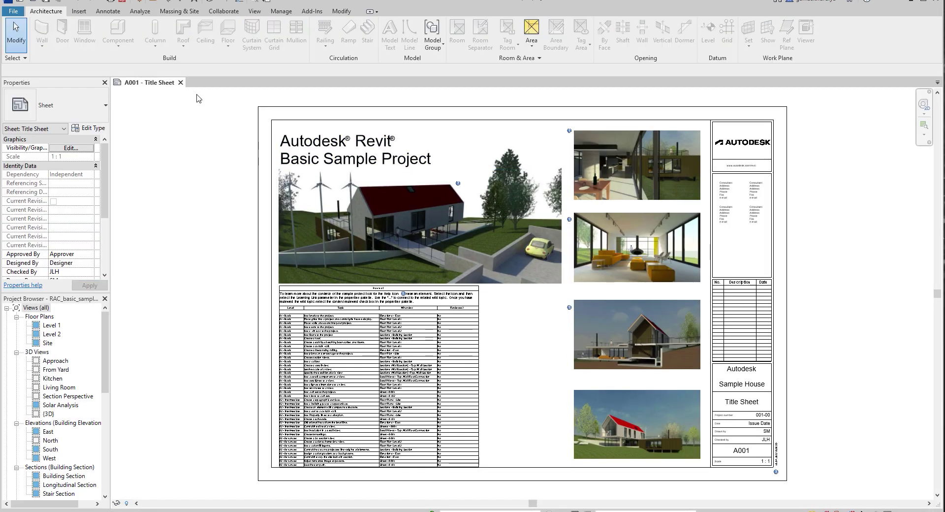
Open the default 3D view of the Revit basic sample project and frame the house
left_click(207, 2)
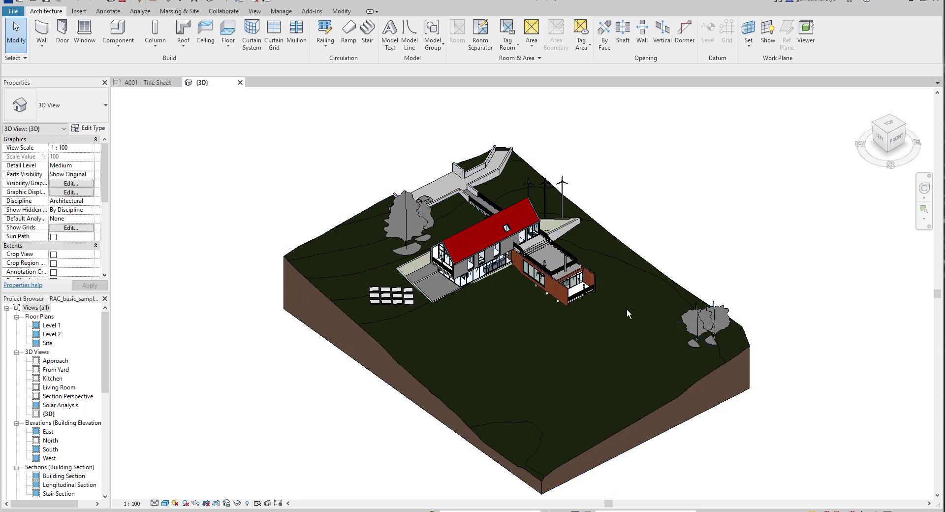
scroll(559, 234, "up", 3)
scroll(483, 254, "up", 2)
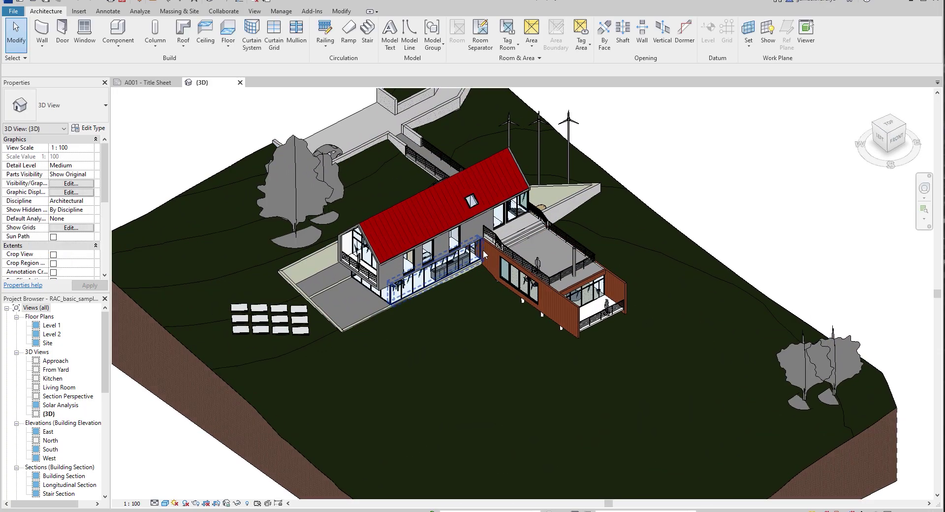
Start a 3D Sketch session in FormIt that imports all visible Revit objects
left_click(179, 12)
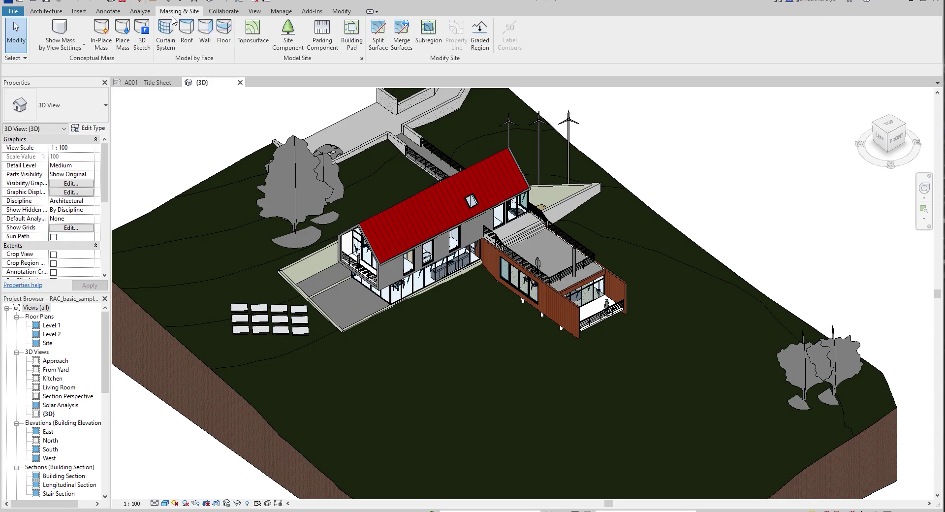
left_click(138, 37)
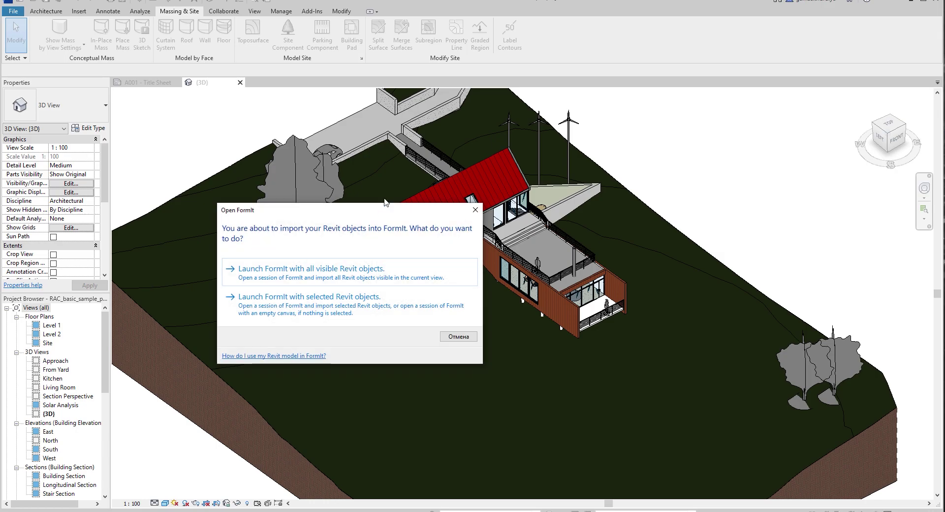
left_click_drag(365, 213, 504, 177)
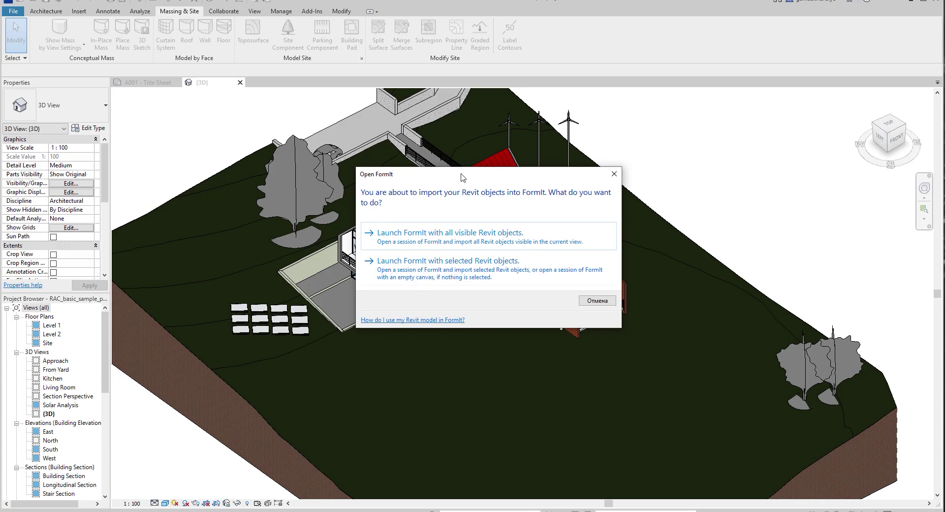
left_click_drag(461, 175, 393, 143)
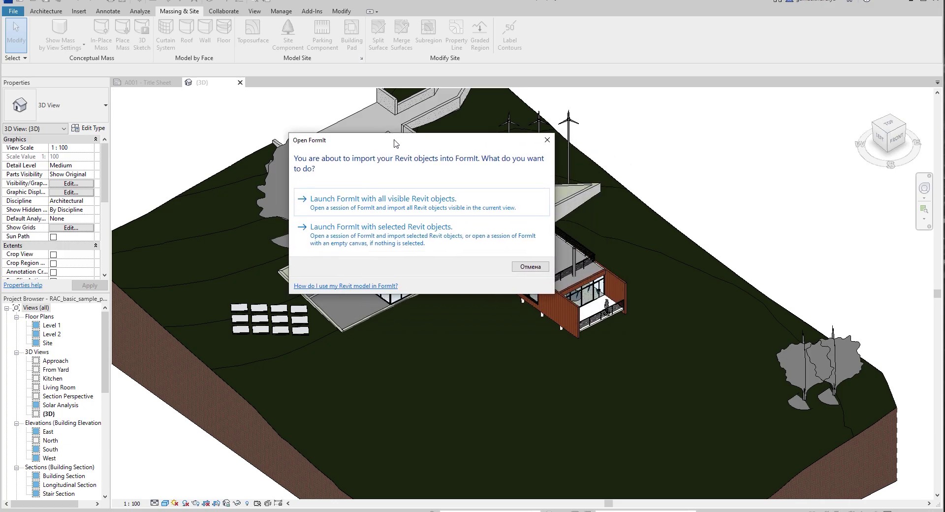
left_click(441, 212)
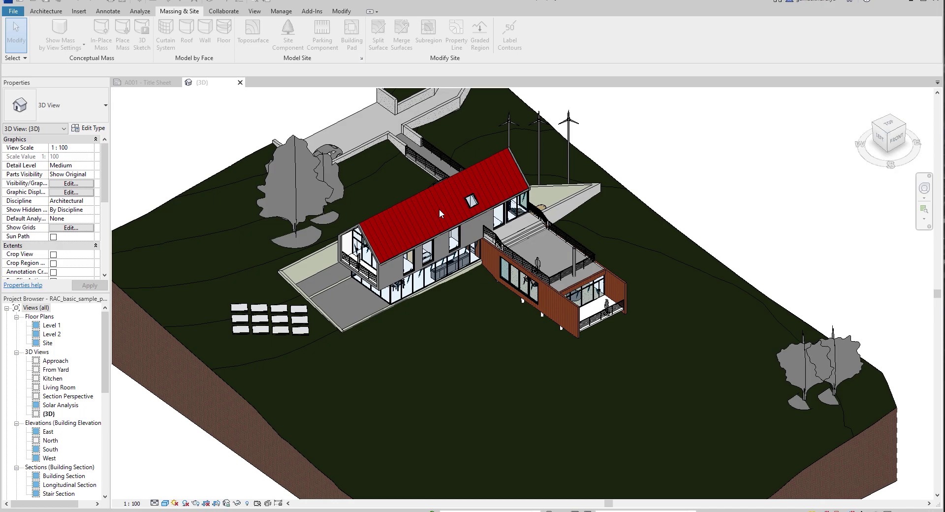
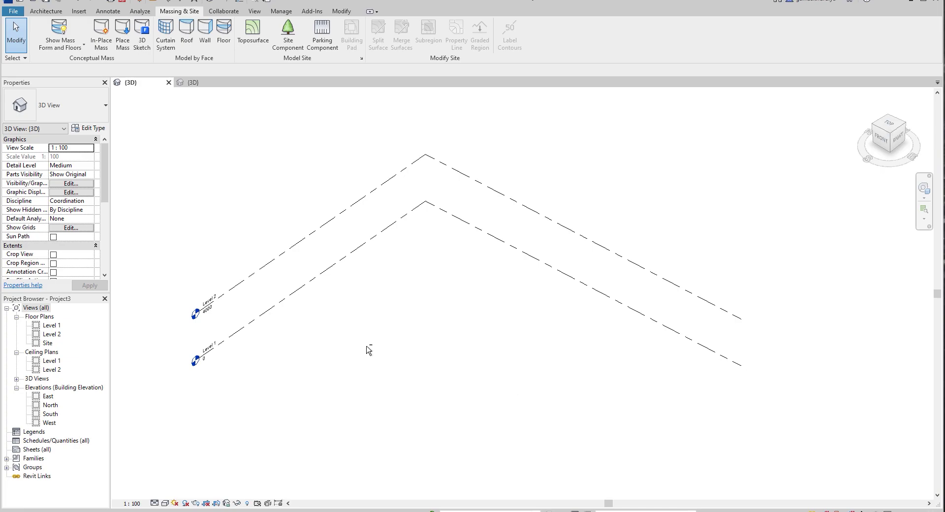
Dismiss the save reminder and close Project3 without saving
middle_click_drag(369, 350, 401, 358, "shift")
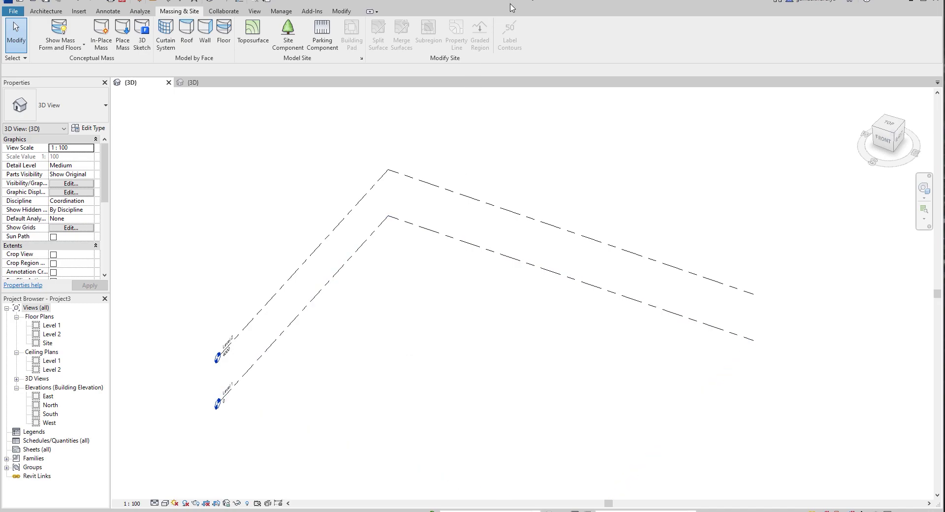
middle_click_drag(456, 410, 452, 382, "shift")
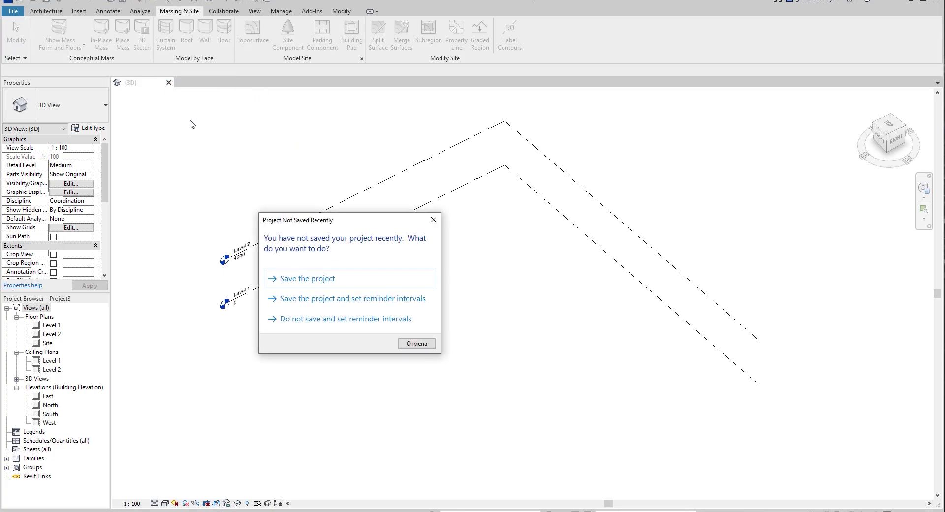
left_click(433, 220)
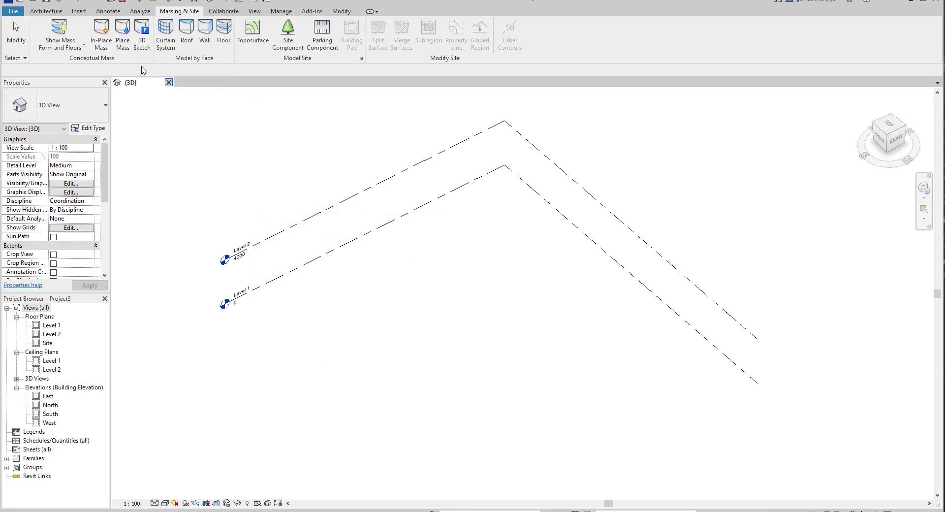
left_click(371, 307)
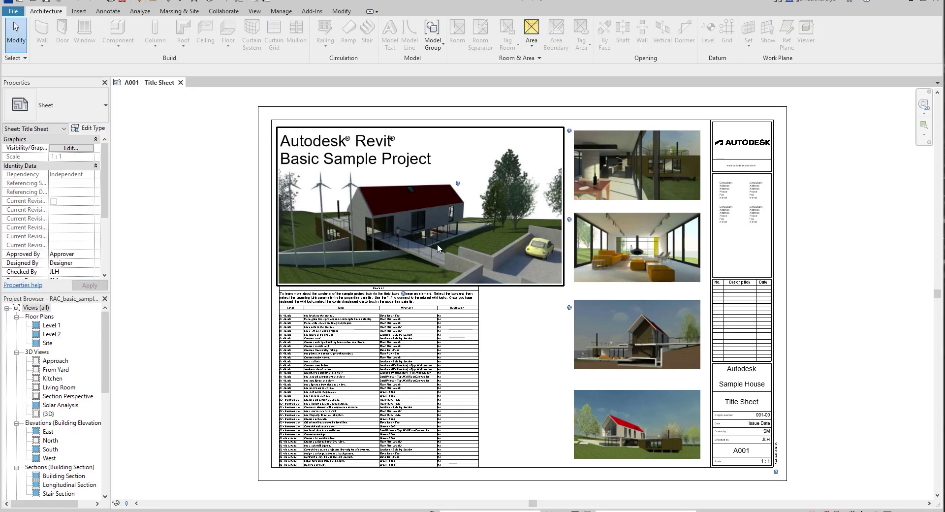
Show the basic sample project in its default 3D view with the house enlarged
left_click(208, 2)
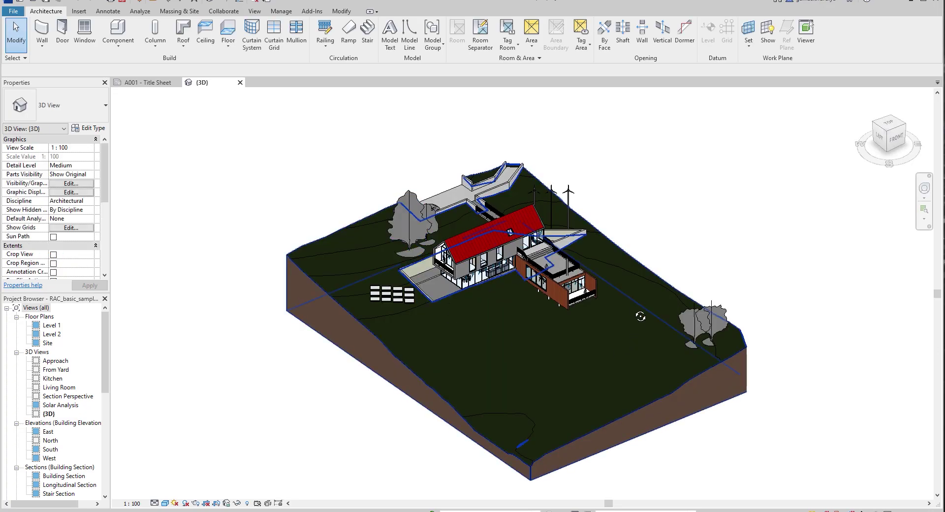
scroll(627, 308, "up", 5)
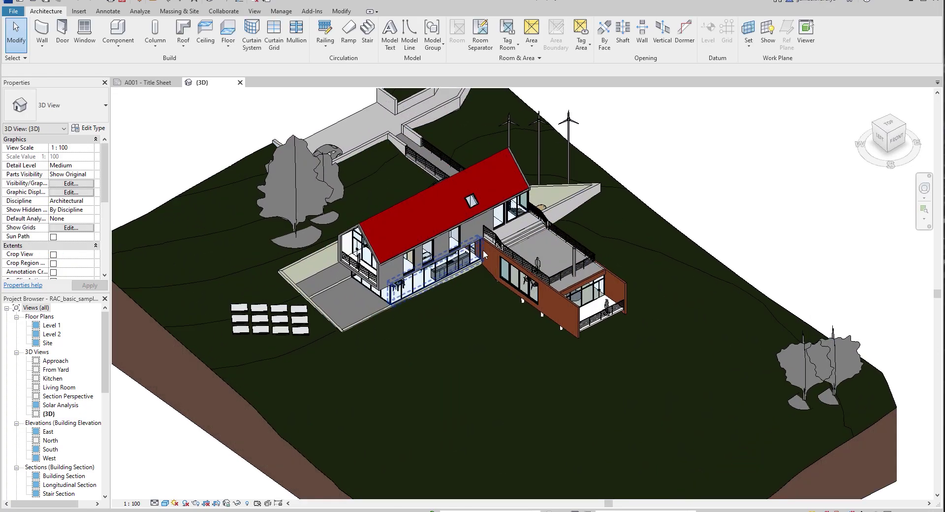
Launch FormIt through 3D Sketch with all visible Revit objects from the sample house
left_click(179, 14)
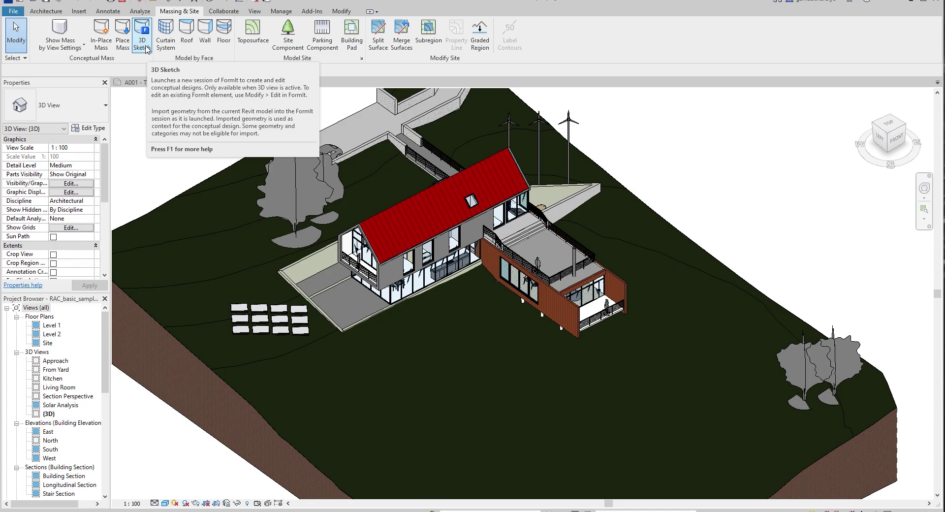
left_click(143, 36)
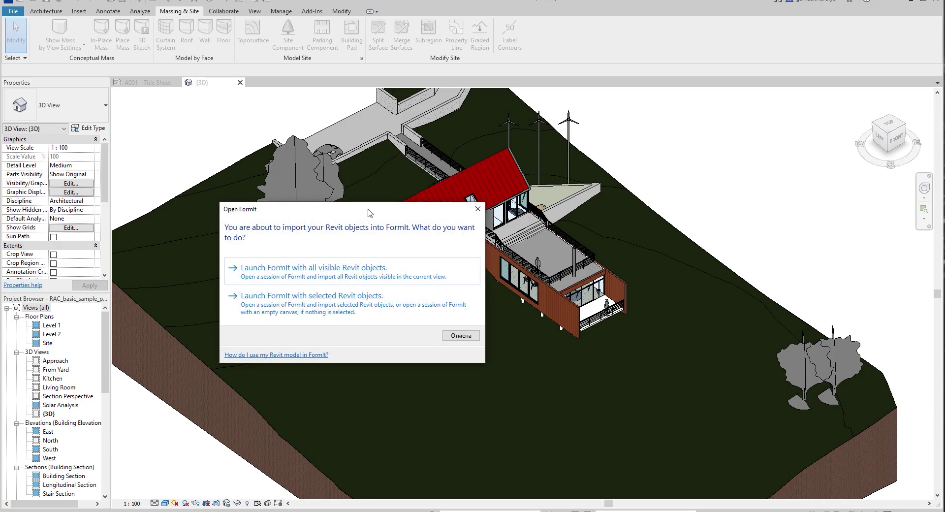
left_click_drag(365, 213, 504, 177)
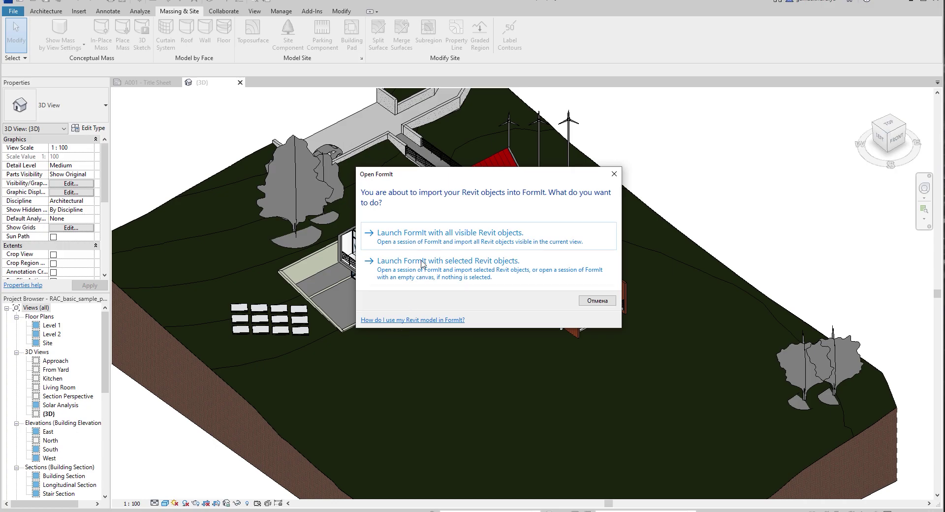
left_click_drag(461, 177, 394, 142)
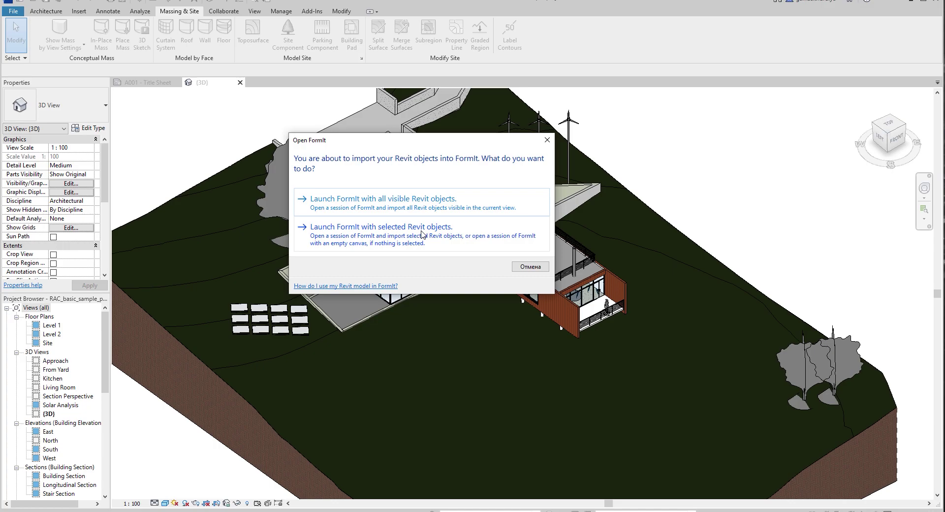
left_click(440, 212)
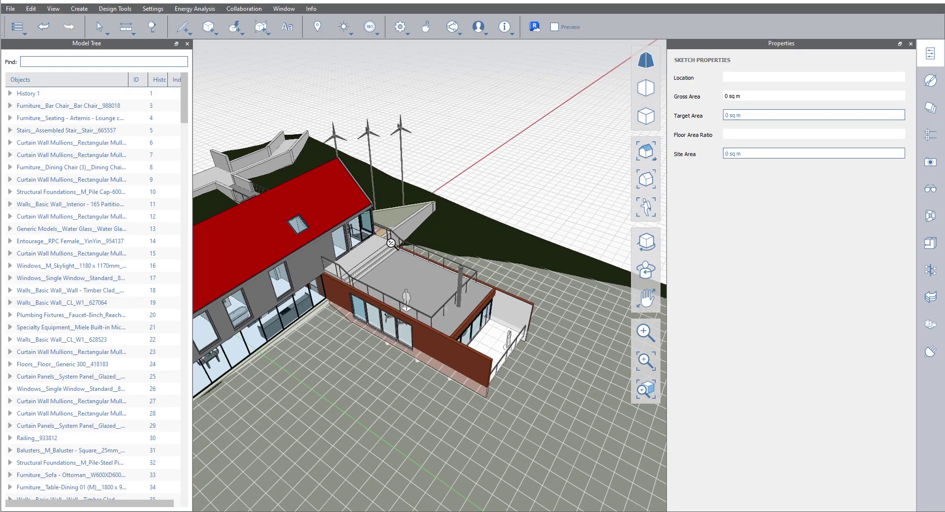
Draw two roughly parallel lines on the ground in front of the red wing, about 8000 mm and 7500 mm long
left_click(184, 33)
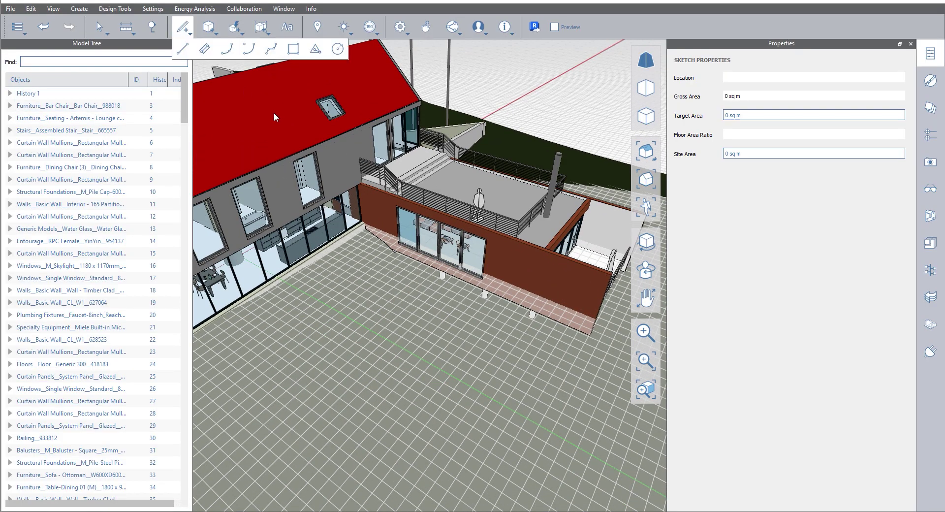
left_click(297, 368)
left_click(412, 281)
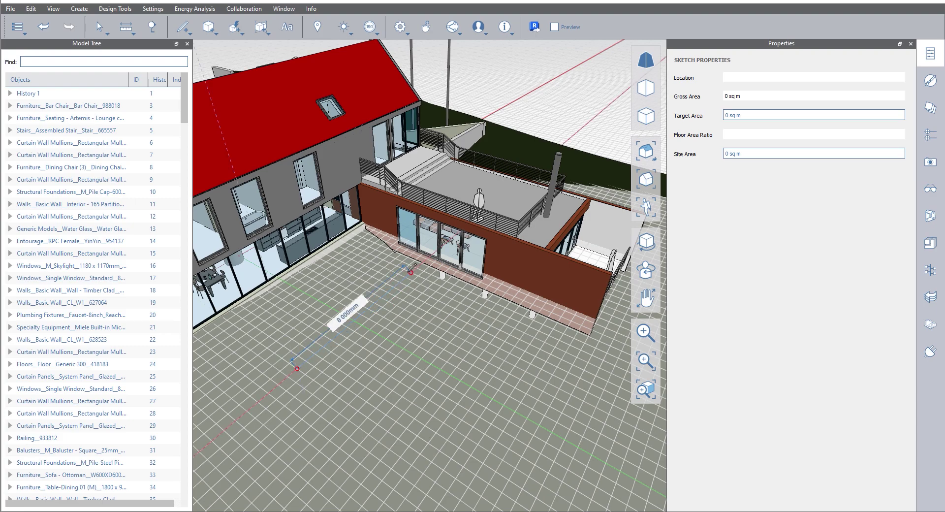
key("Escape")
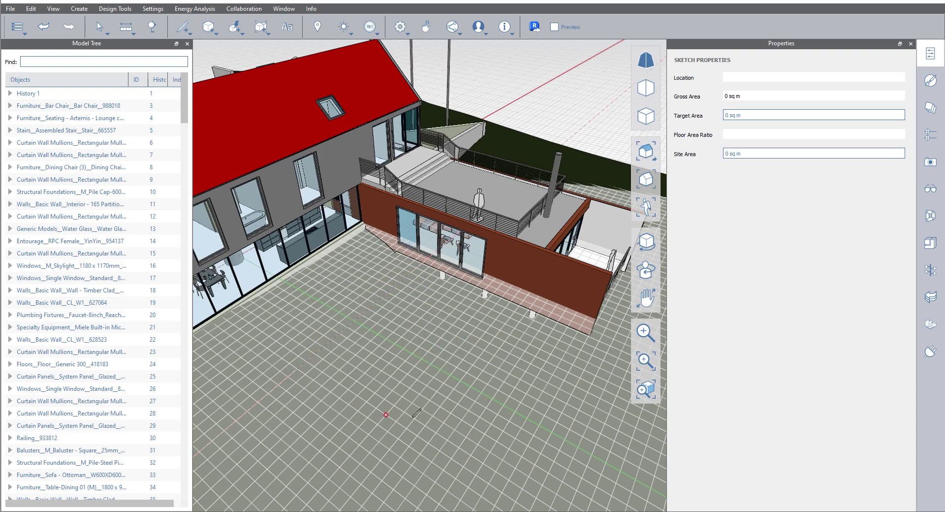
left_click(404, 426)
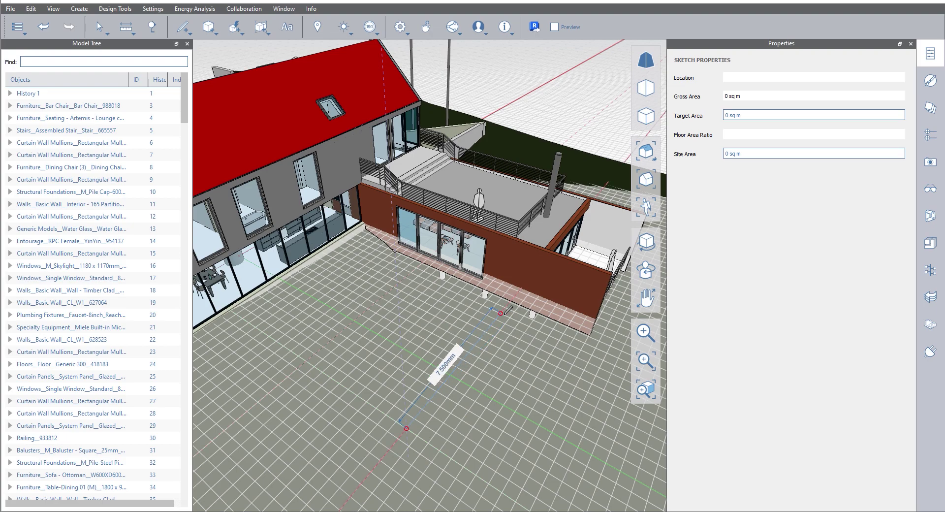
key("Escape")
Draw an upright three-point arc between the two ground lines, with its endpoints about 10000 mm apart
left_click(182, 27)
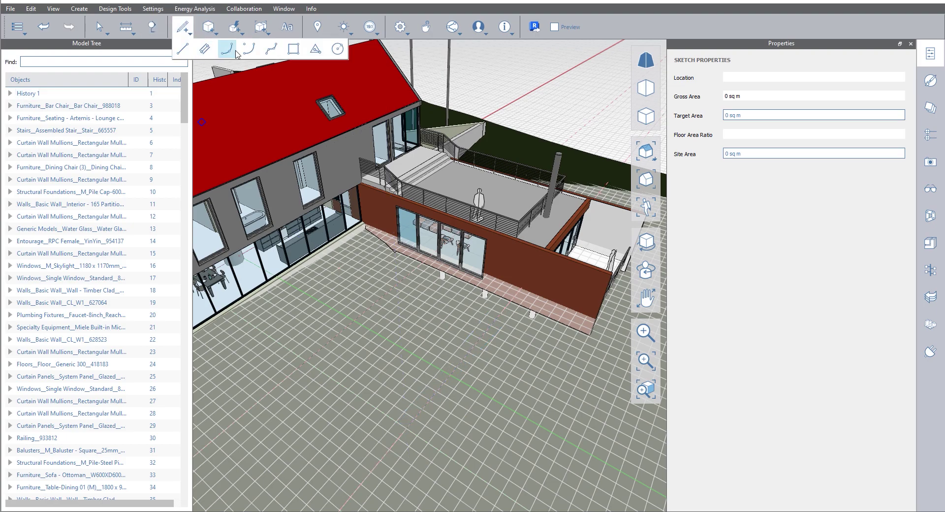
left_click(227, 49)
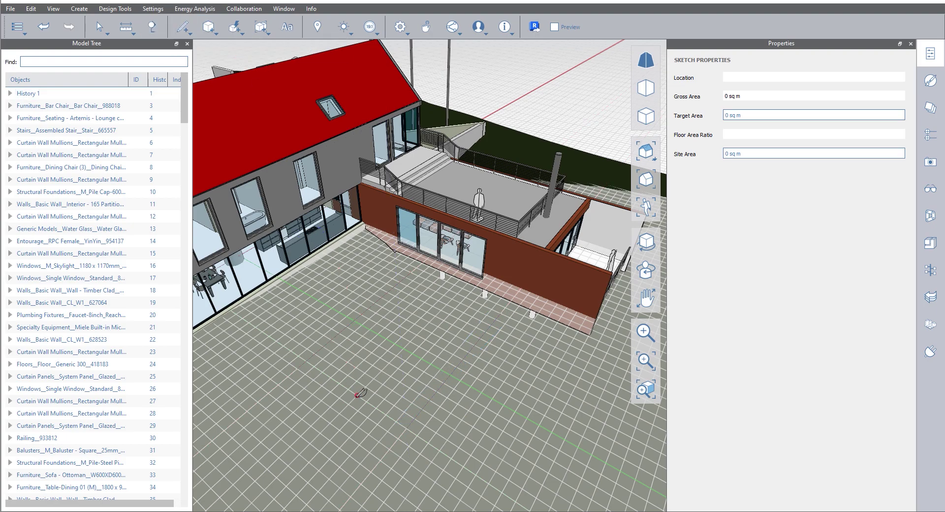
left_click(329, 423)
left_click(468, 281)
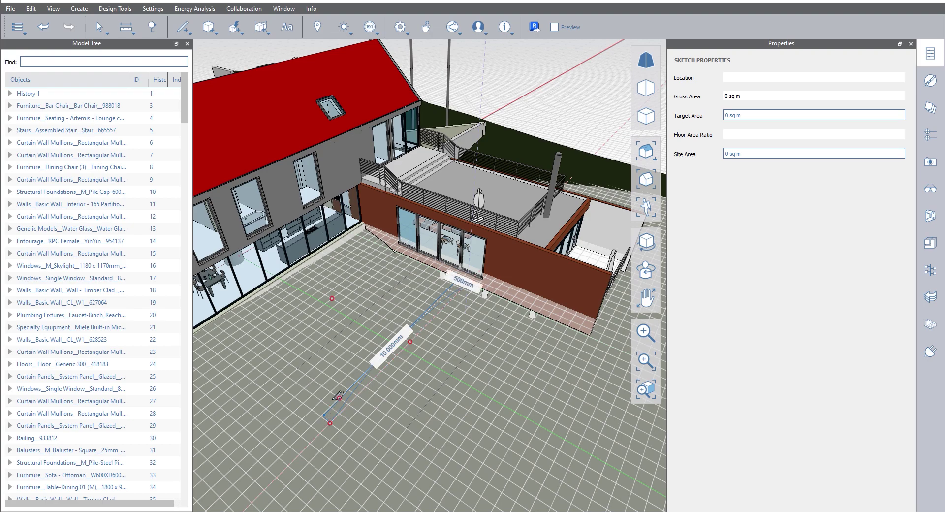
mouse_move(344, 388)
middle_mouse_down()
mouse_move(374, 364)
mouse_move(399, 293)
middle_mouse_up()
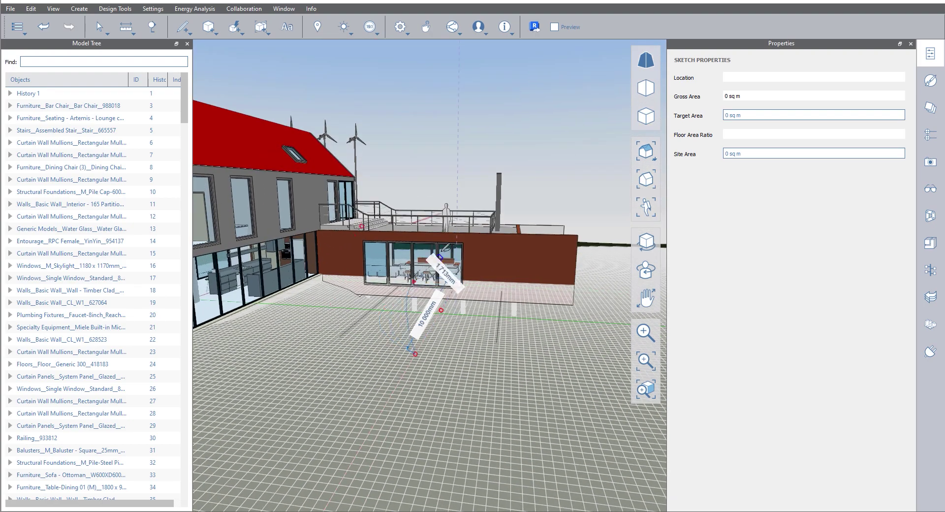
left_click(459, 200)
mouse_move(491, 253)
middle_mouse_down()
mouse_move(488, 280)
mouse_move(365, 358)
middle_mouse_up()
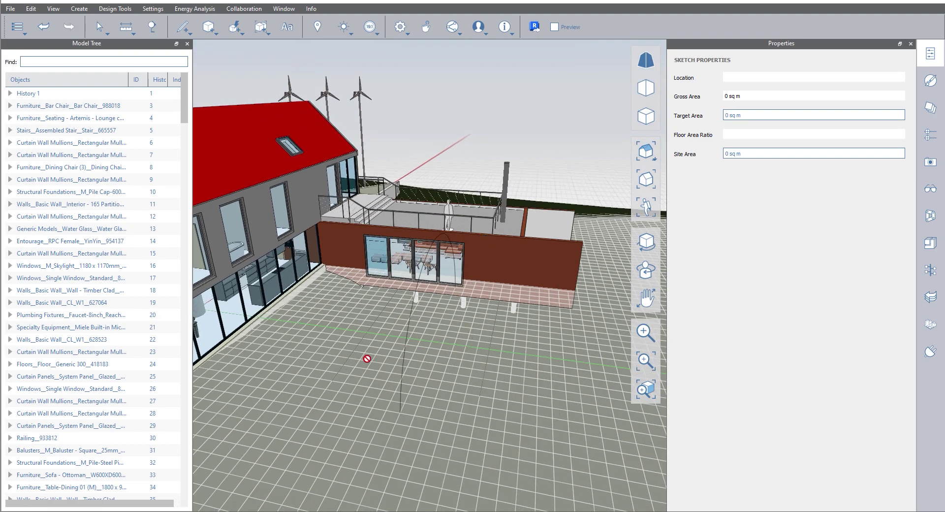
Loft a surface between the ground line nearest the grey house wing and the upright arc
left_click(350, 358)
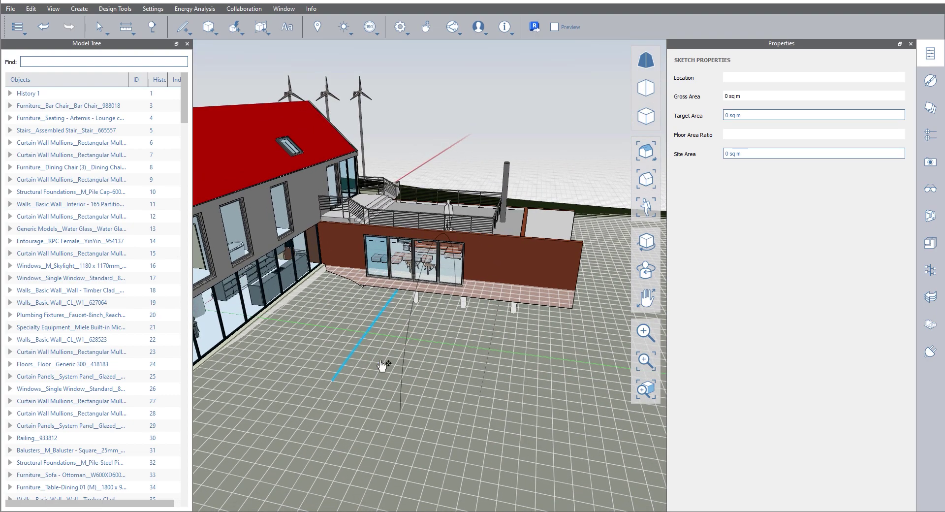
left_click(480, 354)
left_click(236, 28)
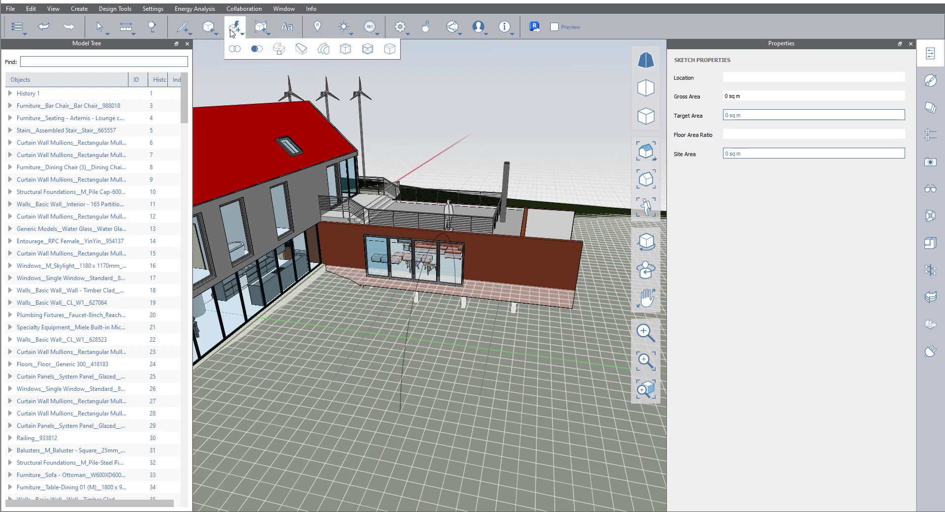
left_click(323, 49)
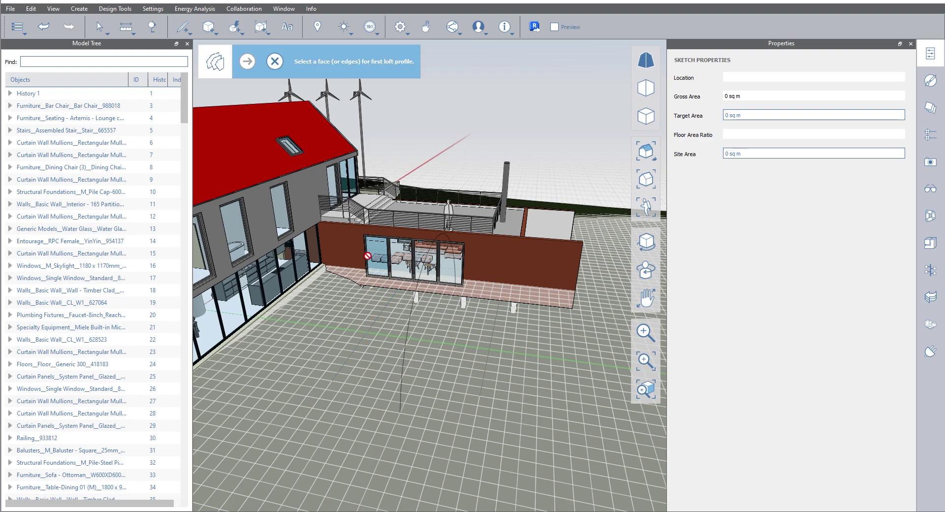
left_click(359, 346)
key("Return")
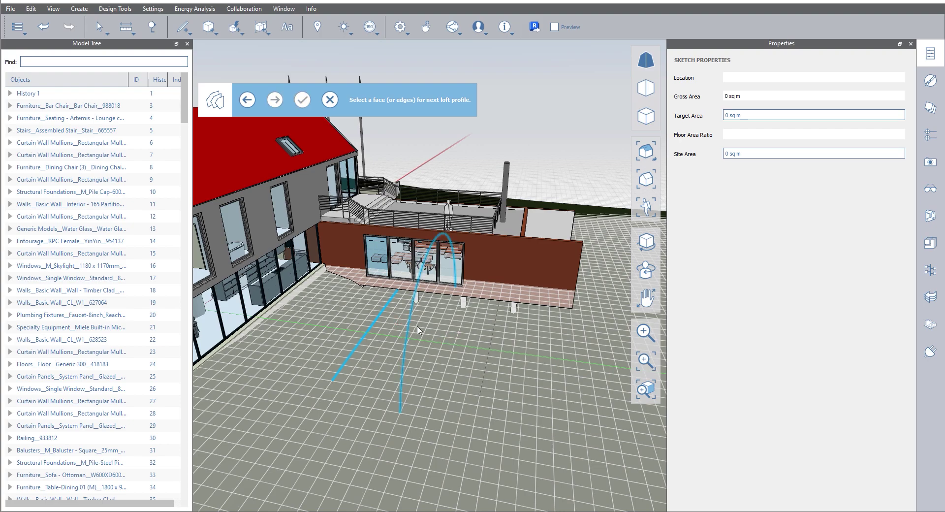
key("Return")
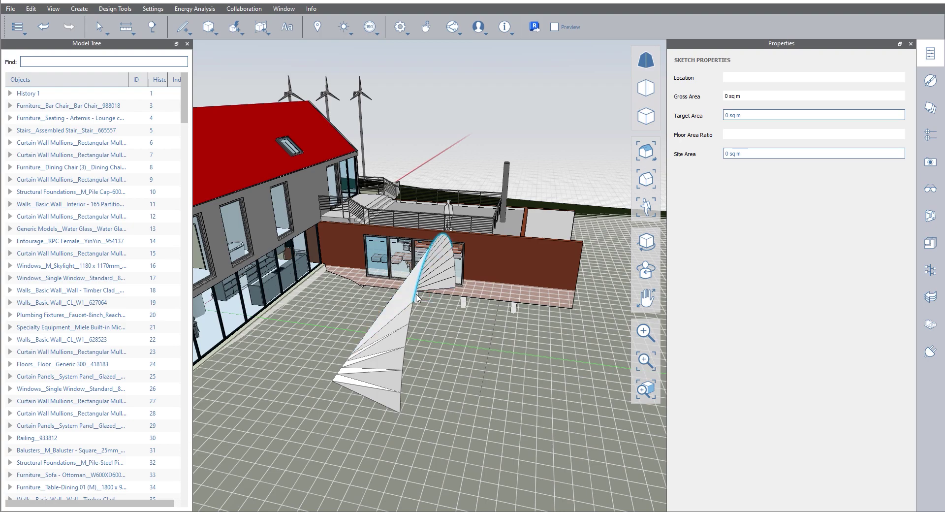
Loft a second surface between the upright arc and the opposite ground line
left_click(266, 31)
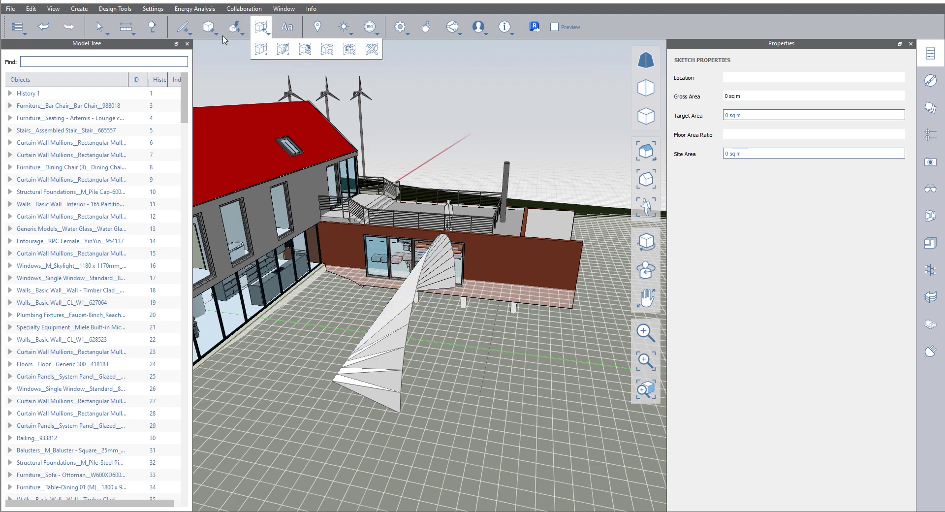
left_click(327, 49)
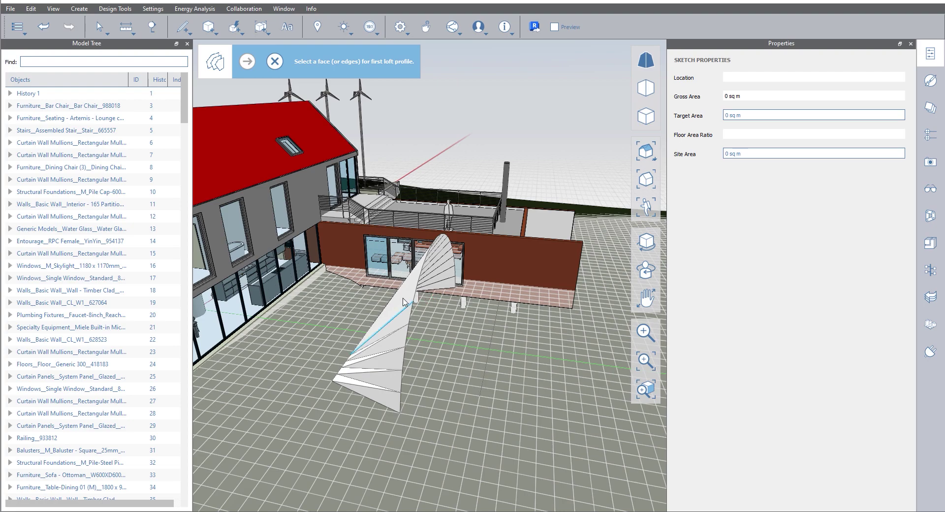
left_click(417, 297)
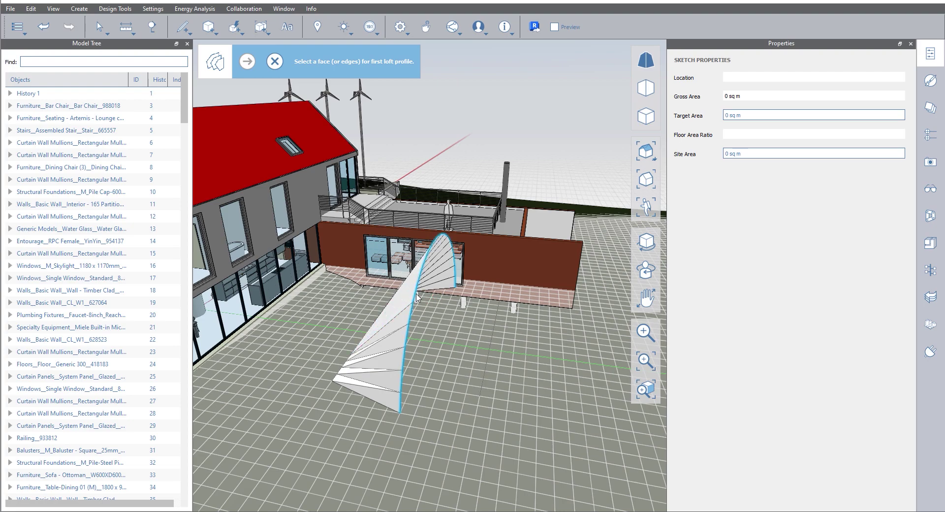
key("Return")
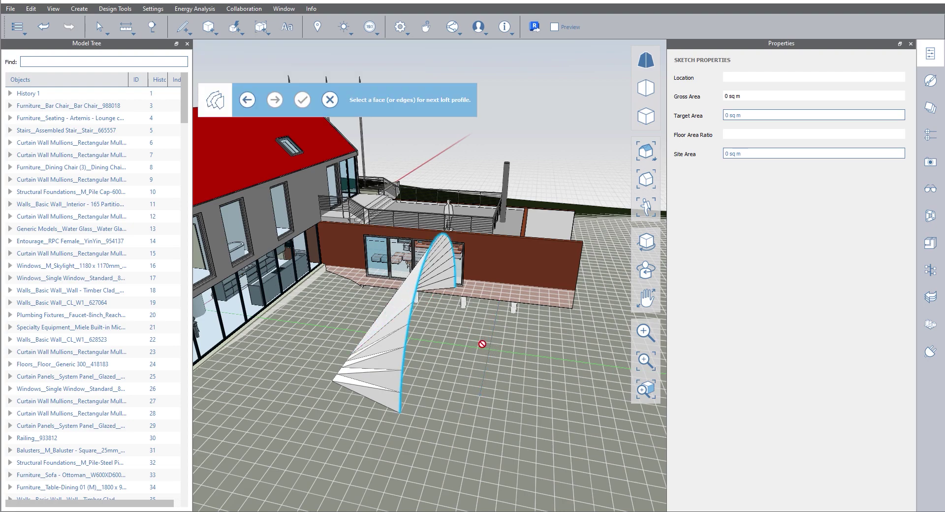
left_click(494, 355)
key("Return")
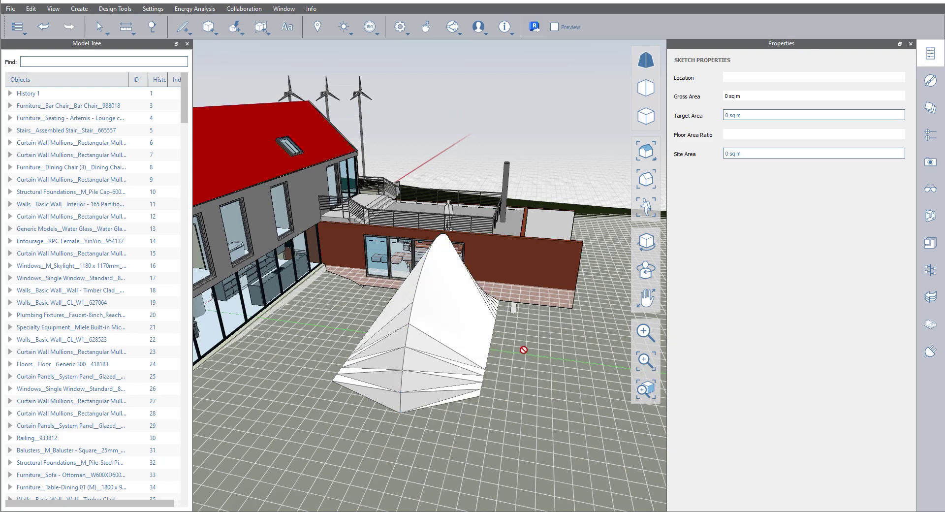
Send the lofted shape from FormIt to Revit and examine it beside the house in the 3D view
middle_click_drag(537, 349, 494, 387)
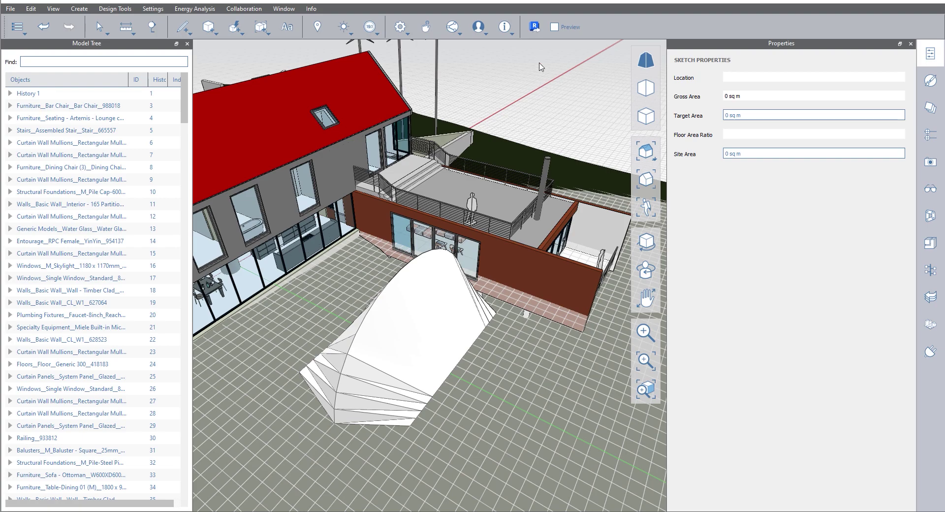
left_click(534, 26)
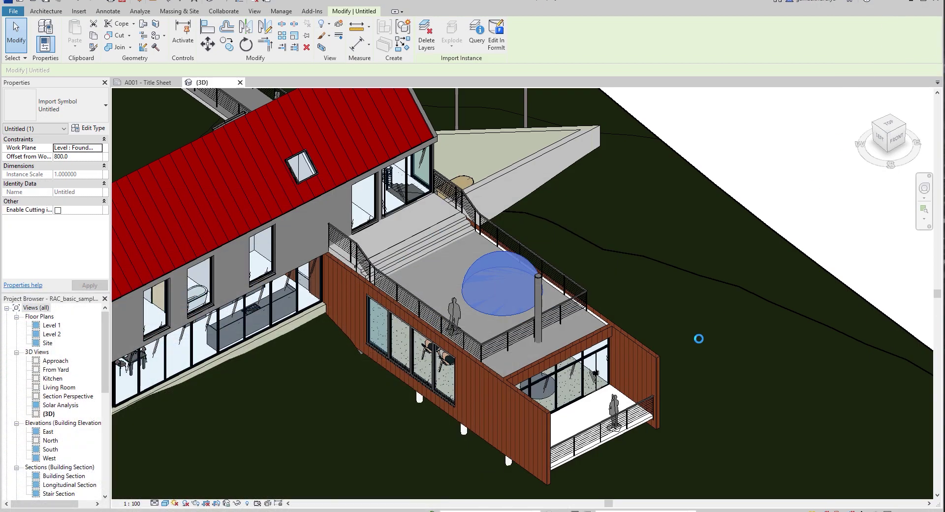
scroll(337, 445, "down", 2)
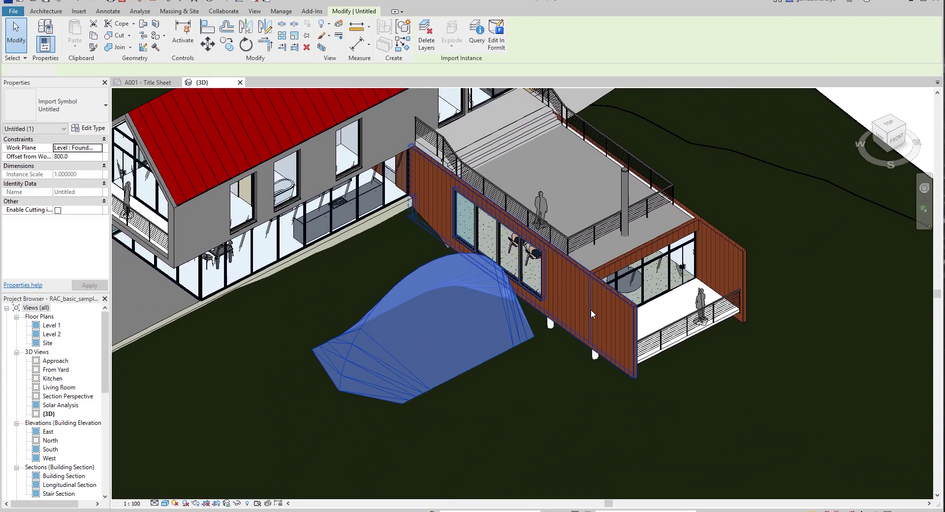
key("Escape")
middle_click_drag(438, 370, 408, 384, "shift")
middle_click_drag(532, 311, 458, 277, "shift")
scroll(458, 278, "up", 3)
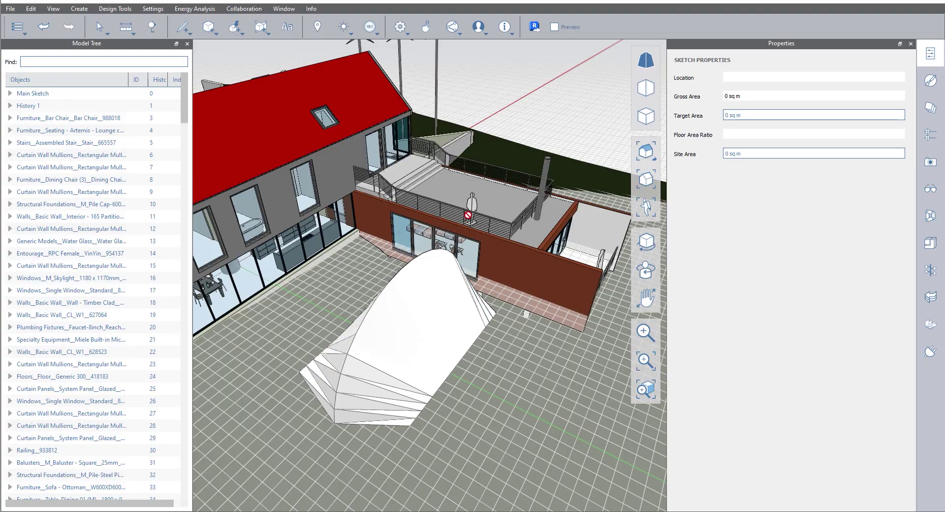
Place a 3500 mm cube on the ground beside the loft in FormIt and raise its top face about 4200 mm
left_click(211, 26)
left_click(209, 48)
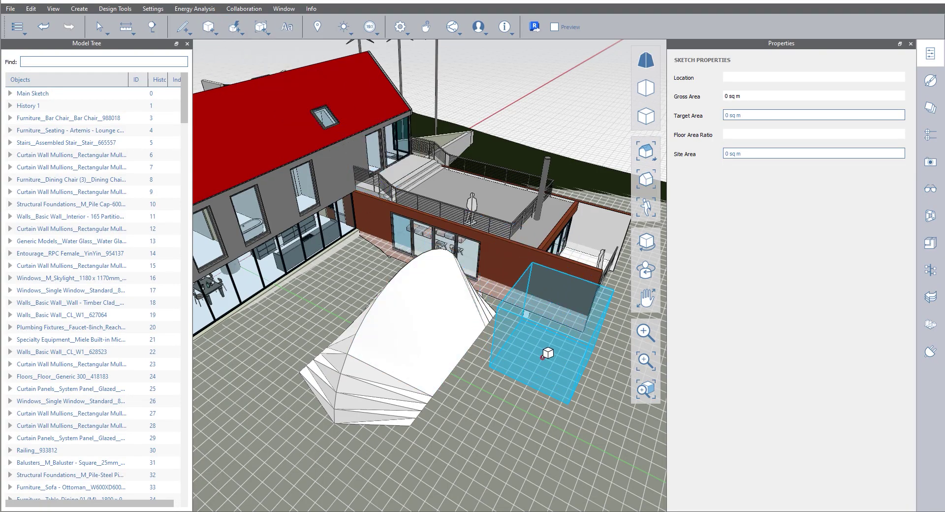
left_click(550, 370)
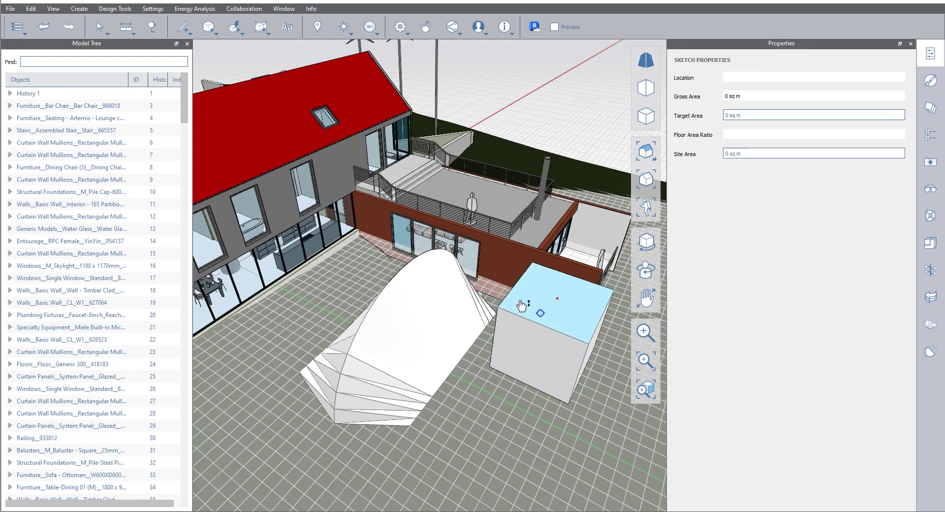
left_click(540, 302)
left_click_drag(540, 301, 555, 209)
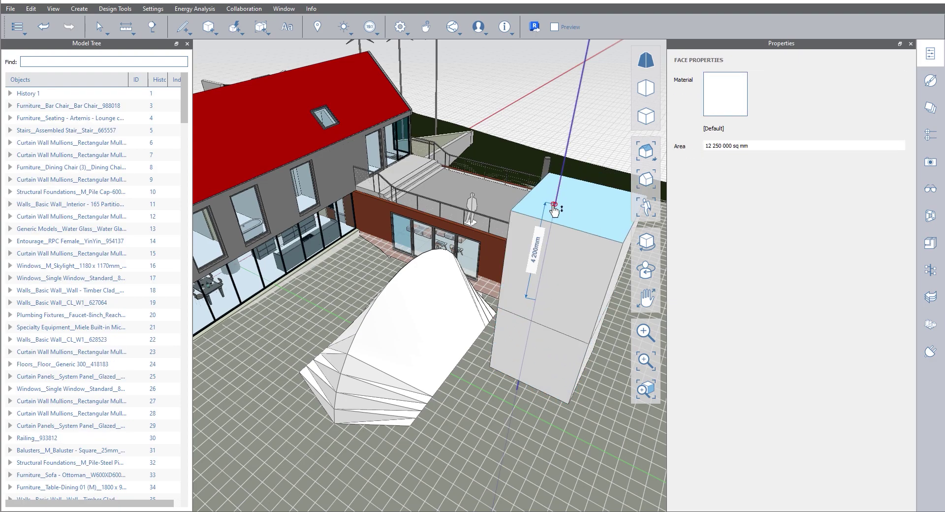
Draw a 3500 mm wide three-point arc across the box's front face and pull the area above it outward
left_click(560, 288)
left_click(182, 27)
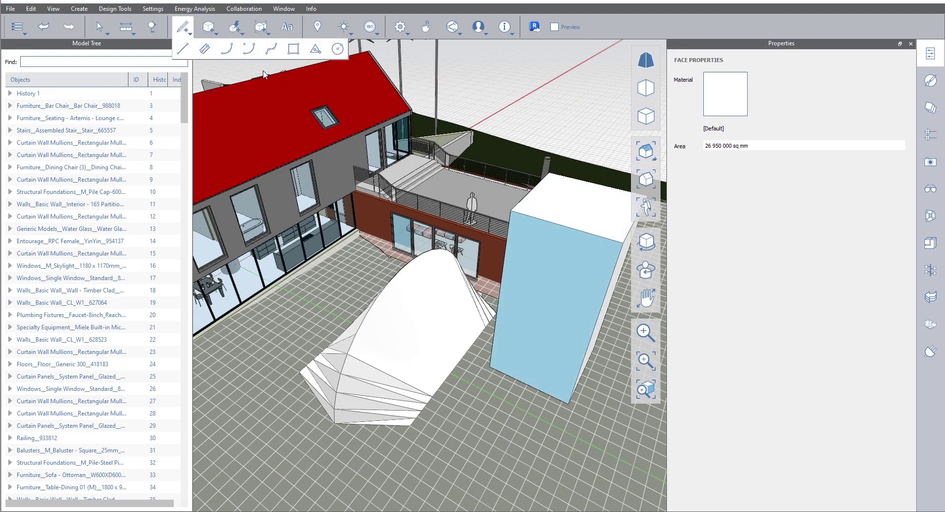
left_click(224, 49)
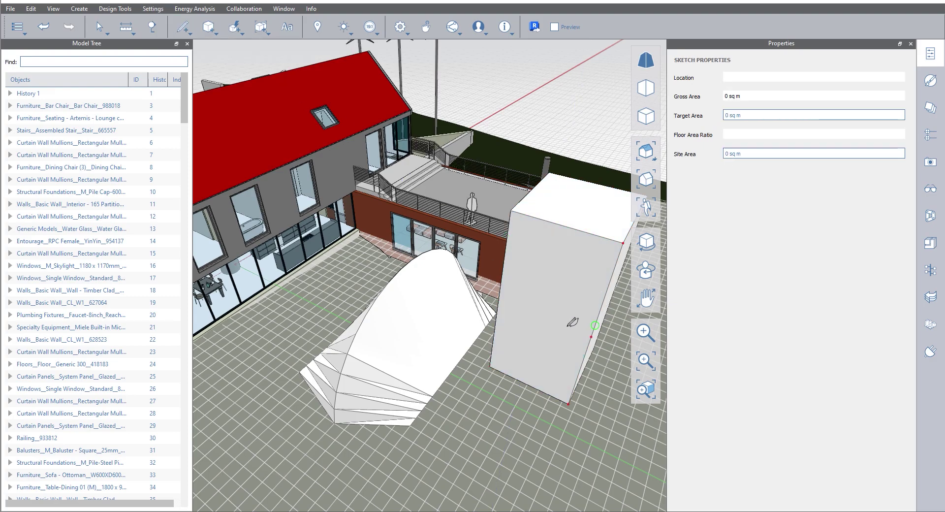
left_click(498, 299)
type("3500")
key("Return")
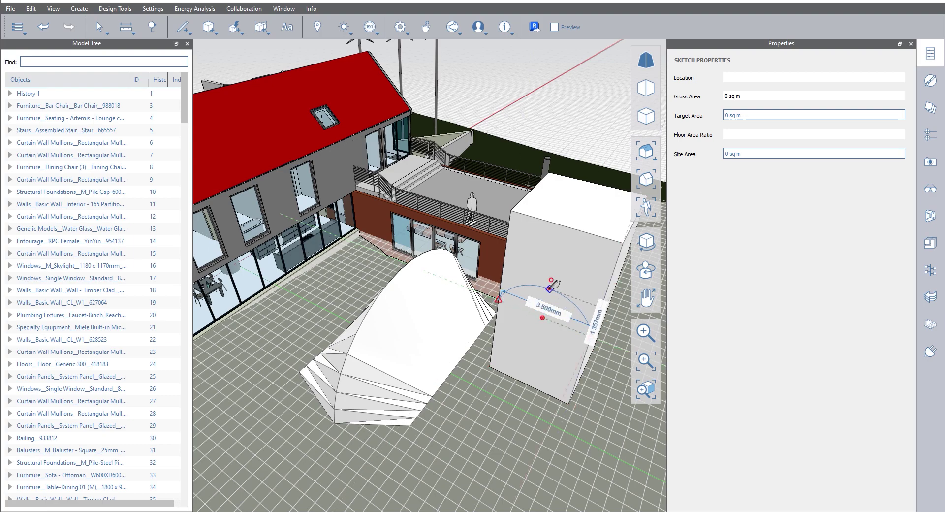
left_click(593, 271)
key("Escape")
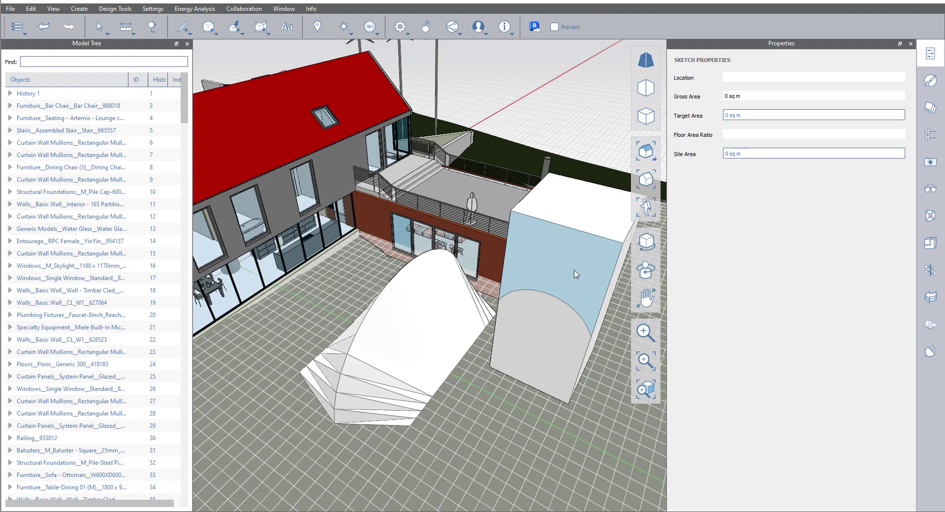
mouse_move(537, 253)
left_mouse_down()
mouse_move(501, 319)
mouse_move(495, 291)
mouse_move(551, 347)
mouse_move(534, 370)
left_mouse_up()
Draw a three-point arc about 6100 mm wide across the upper part of the box's L-shaped side face
middle_click_drag(382, 354, 396, 290)
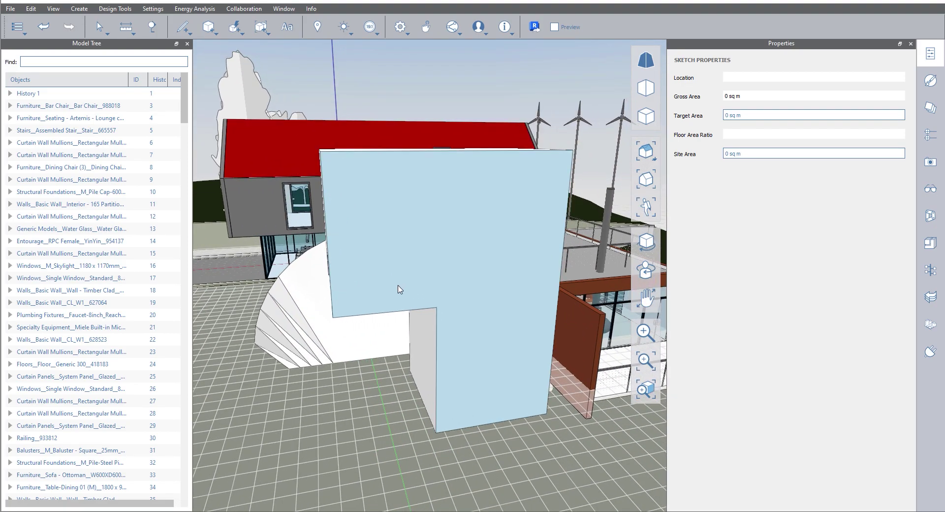
left_click(183, 27)
left_click(224, 47)
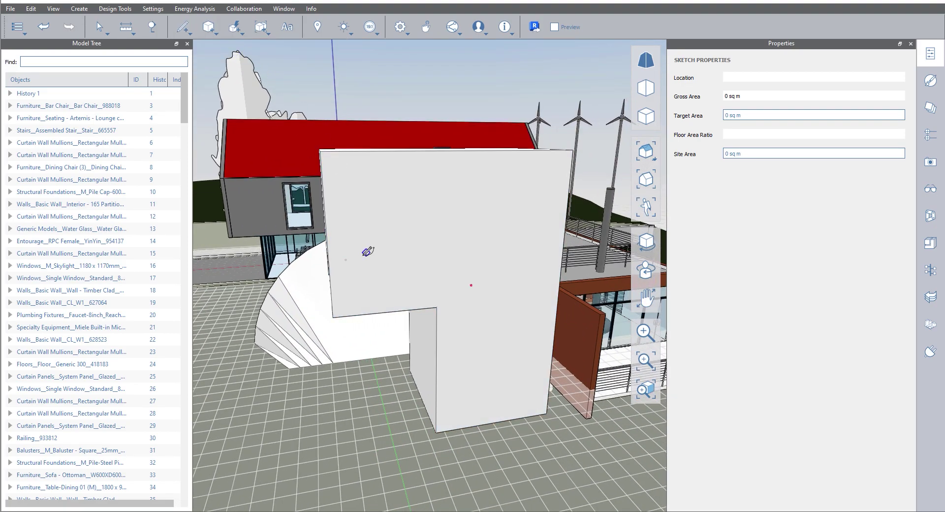
left_click(329, 267)
left_click(563, 250)
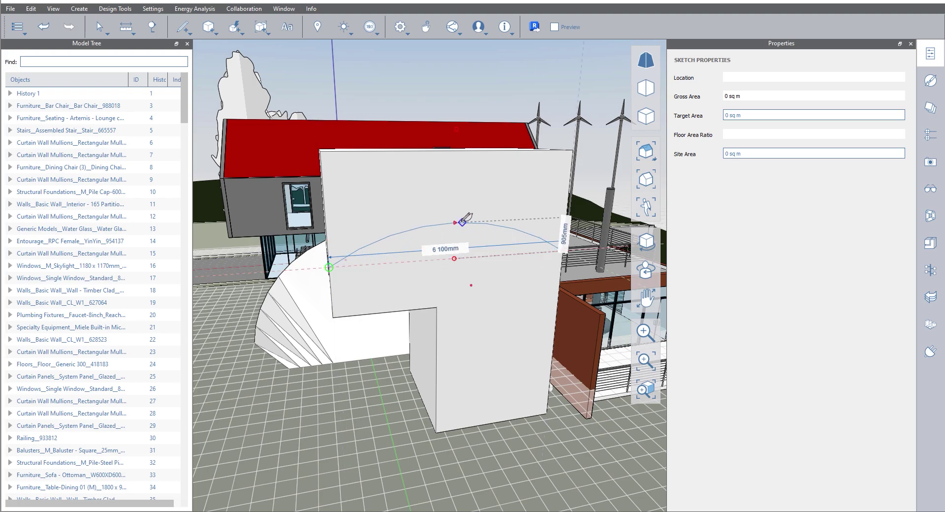
left_click(464, 215)
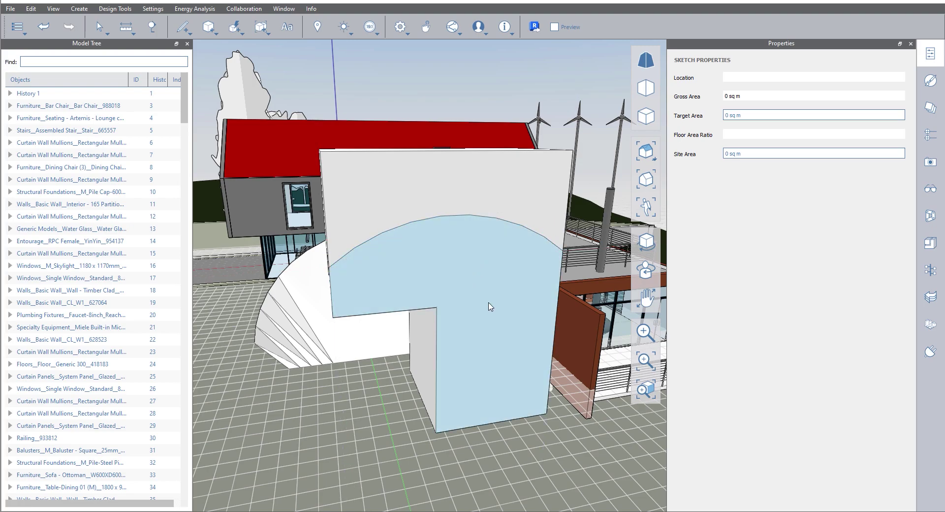
Pull the side face area below the arc outward about 2800 mm and show the updated shapes beside the house in Revit
left_click_drag(472, 323, 527, 371)
scroll(512, 311, "down", 3)
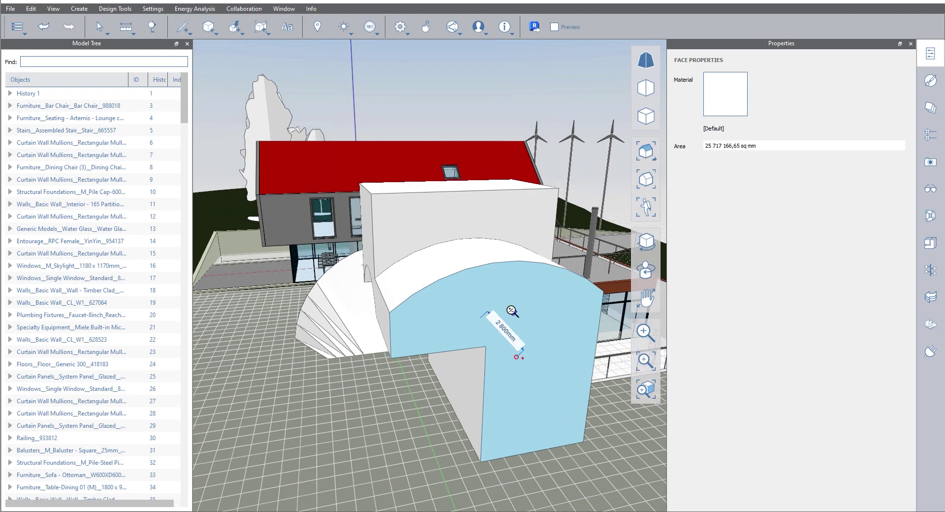
middle_click_drag(428, 386, 542, 348)
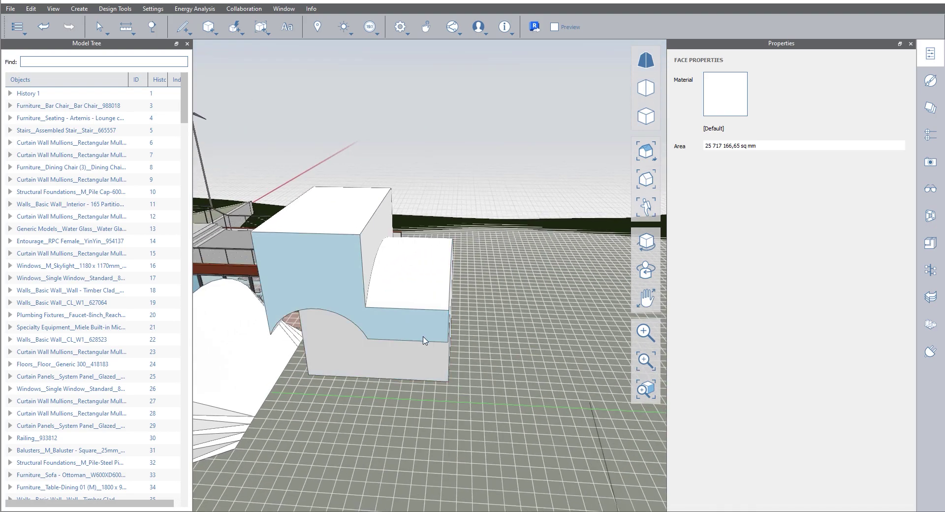
mouse_move(424, 339)
middle_mouse_down()
mouse_move(523, 386)
mouse_move(480, 354)
mouse_move(517, 333)
middle_mouse_up()
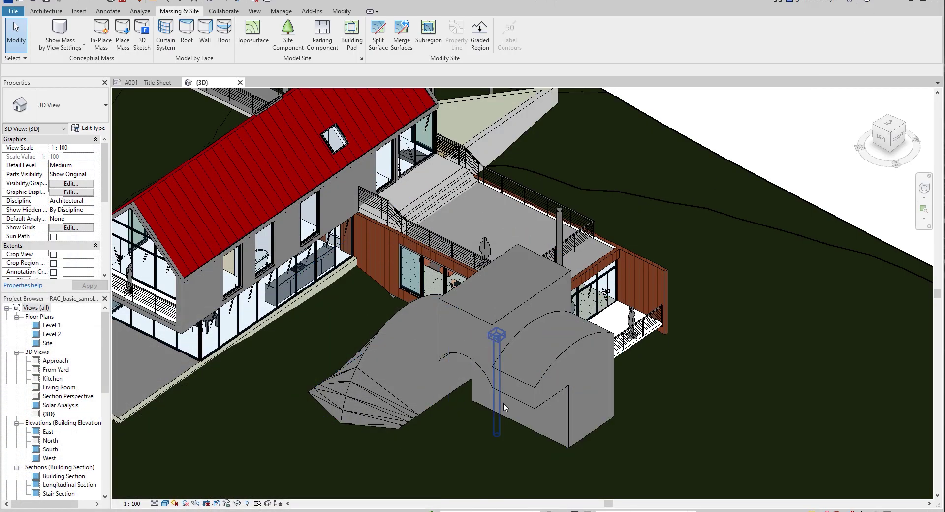
scroll(538, 414, "down", 5)
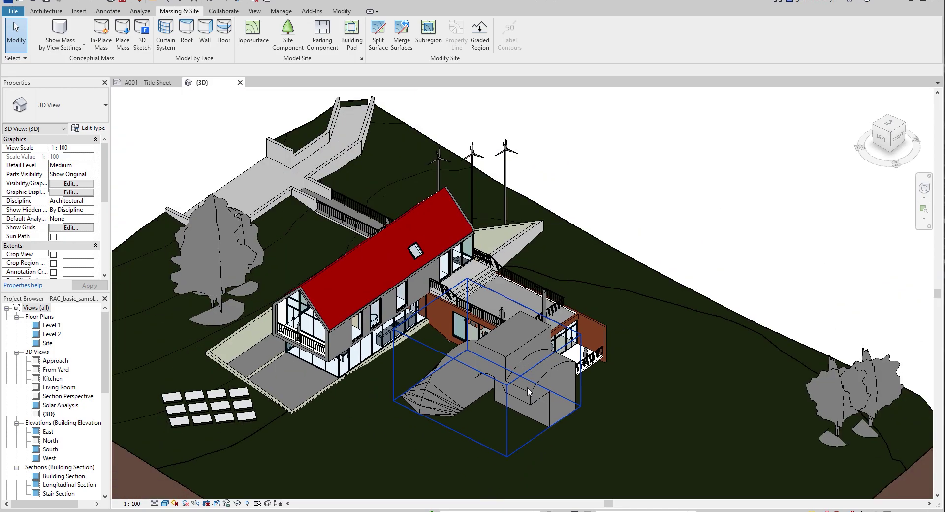
middle_click_drag(497, 317, 531, 320, "shift")
scroll(494, 301, "up", 2)
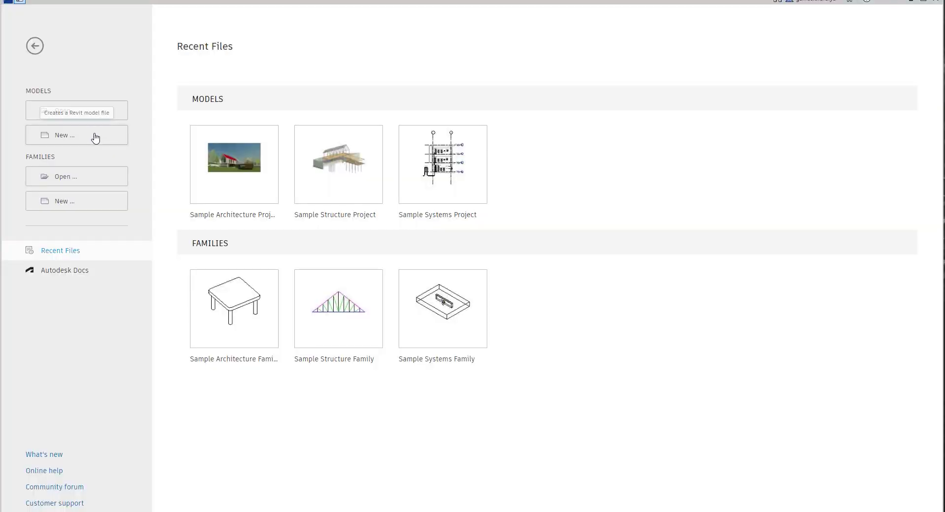
Create a new Revit project from the Metric-Architectural Template
left_click(85, 144)
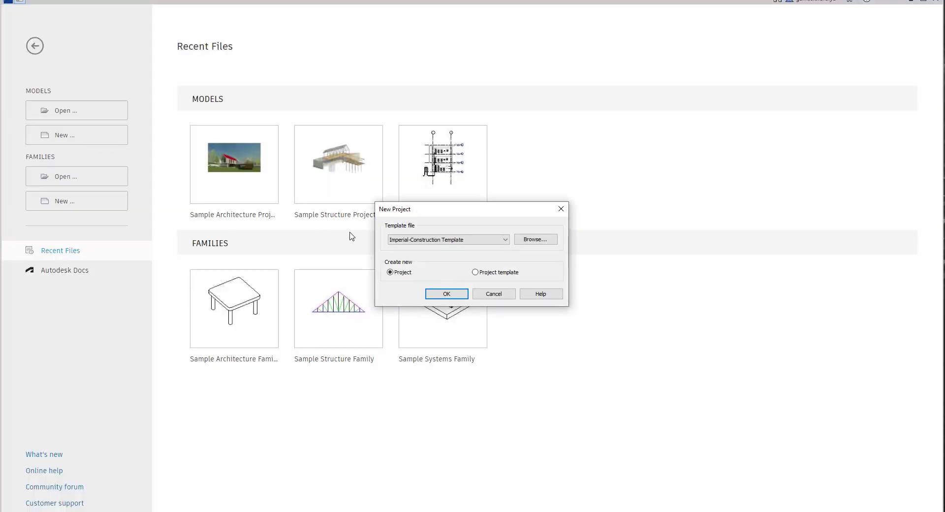
left_click(439, 240)
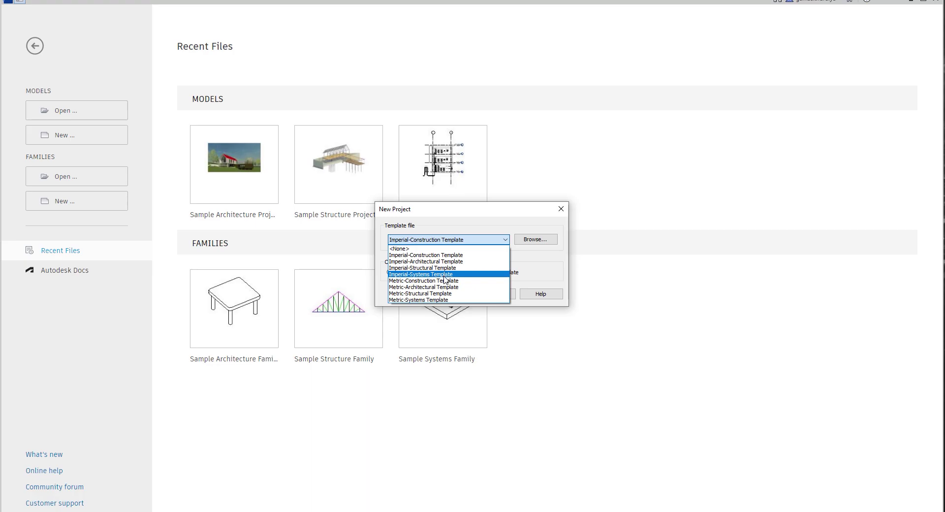
left_click(433, 287)
left_click(454, 293)
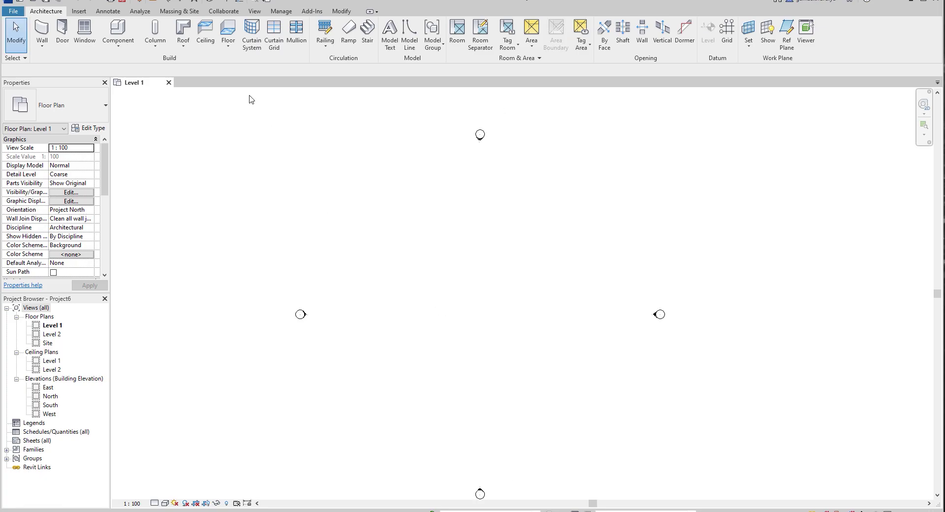
Show the new project in its default 3D view so that 3D Sketch can be used
left_click(172, 11)
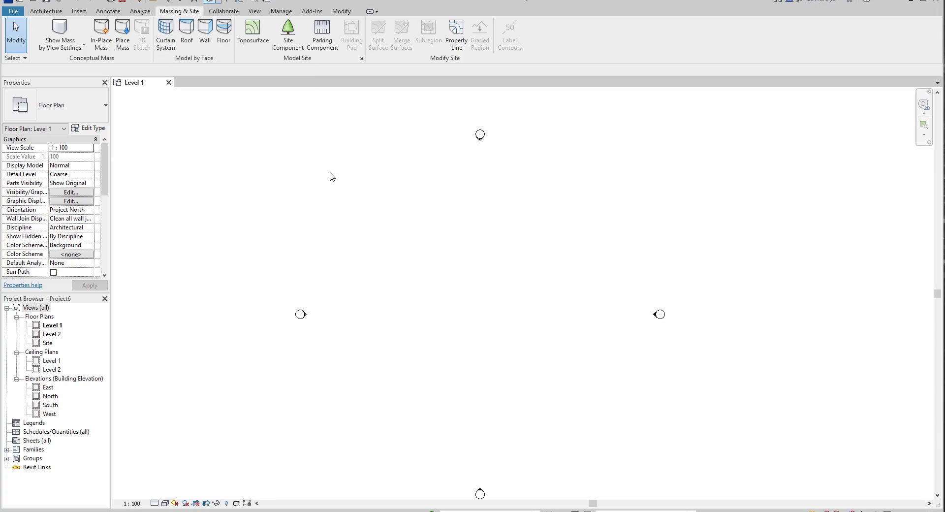
key("3")
key("d")
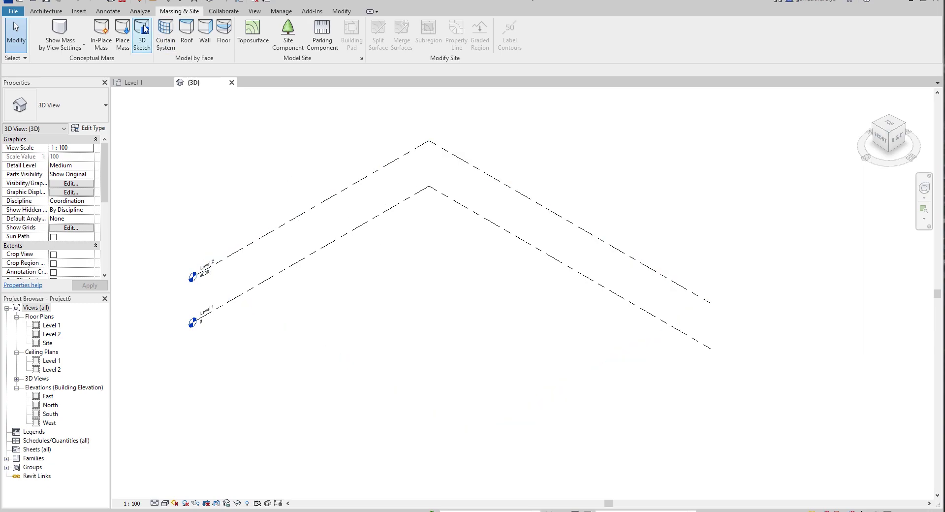
Launch FormIt from 3D Sketch with all visible Revit objects and display the levels brought over from the project
left_click(143, 30)
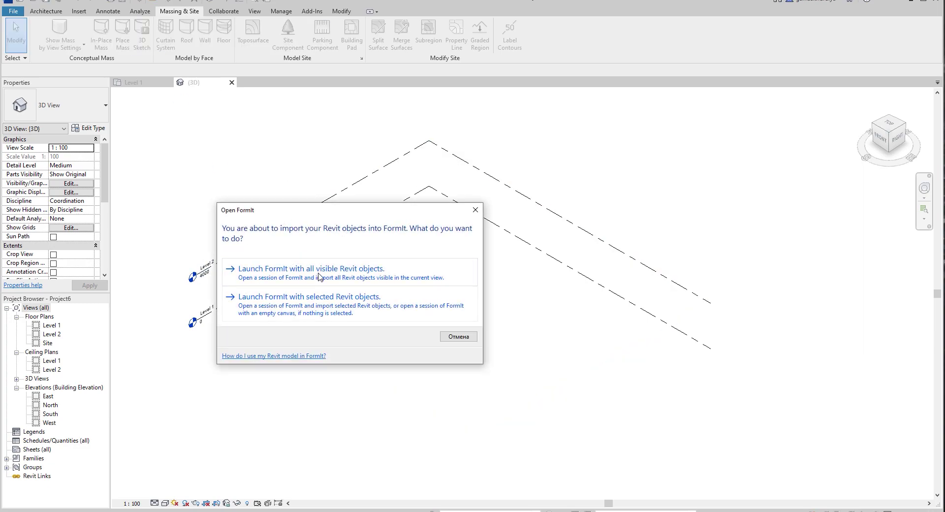
left_click(319, 275)
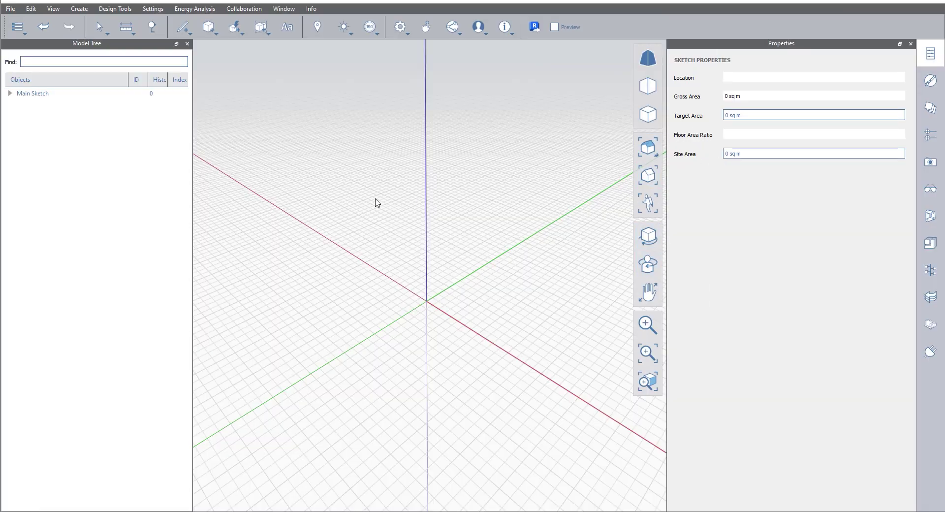
left_click(930, 139)
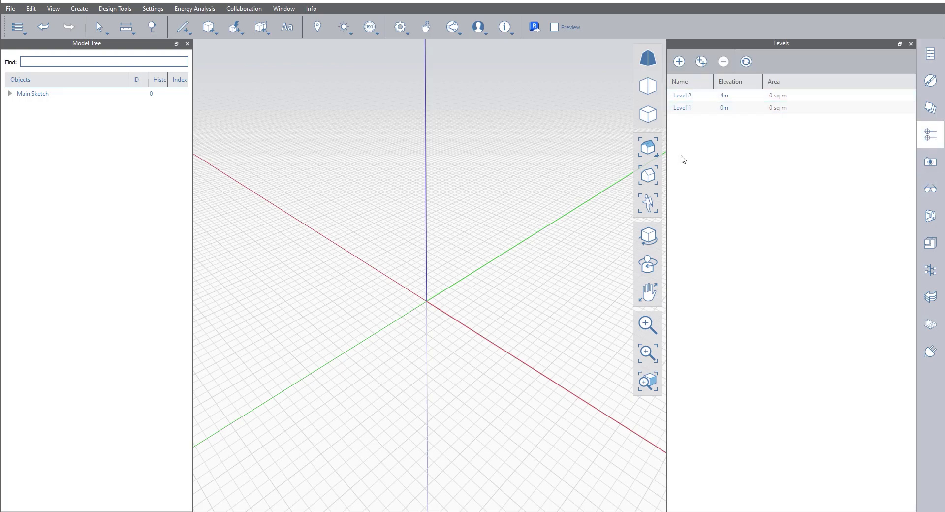
scroll(489, 276, "down", 5)
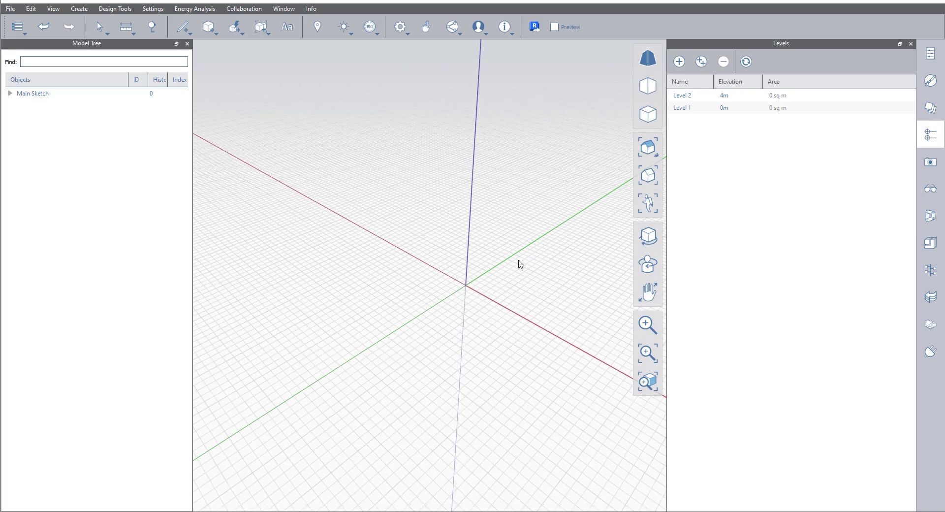
middle_click_drag(516, 263, 481, 278)
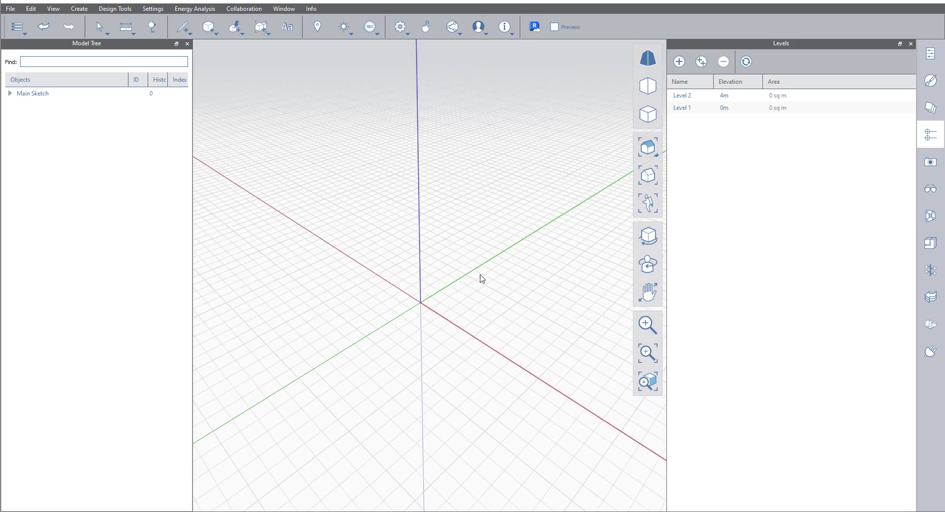
Look at the 3D Context Creator plugin and browse the recommended plugins in Plugin Manager
left_click(930, 325)
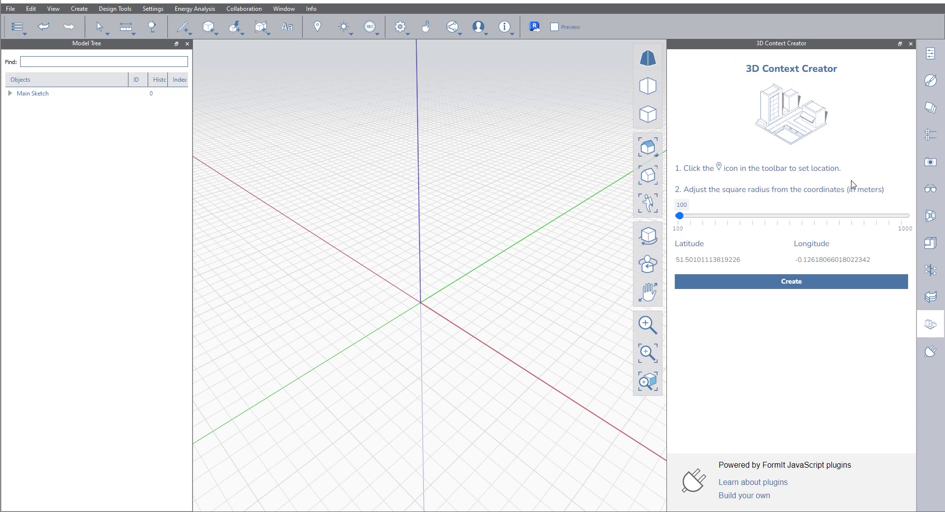
left_click(928, 356)
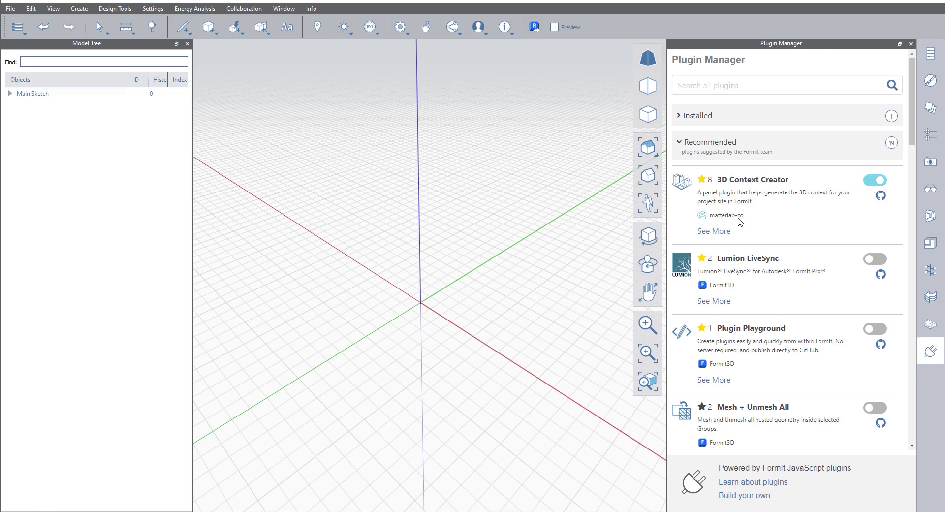
scroll(819, 347, "down", 7)
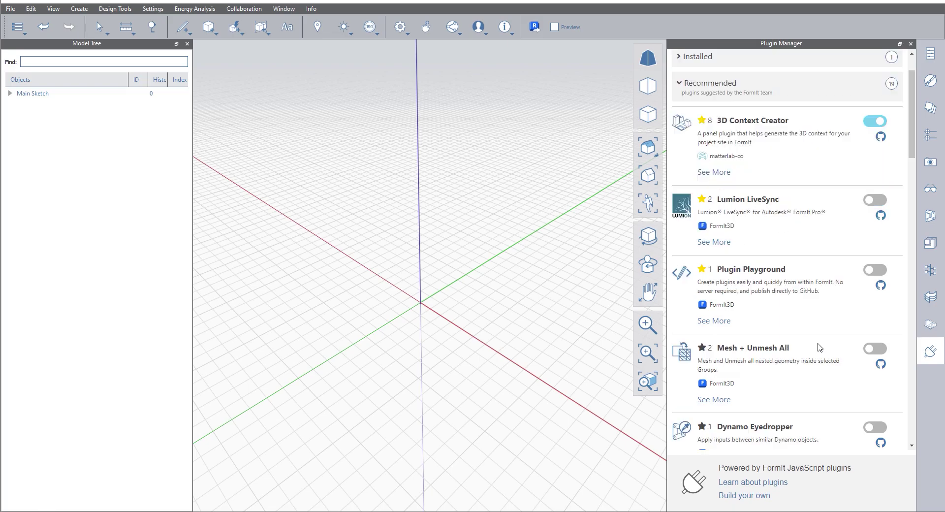
scroll(819, 347, "up", 3)
scroll(819, 347, "up", 5)
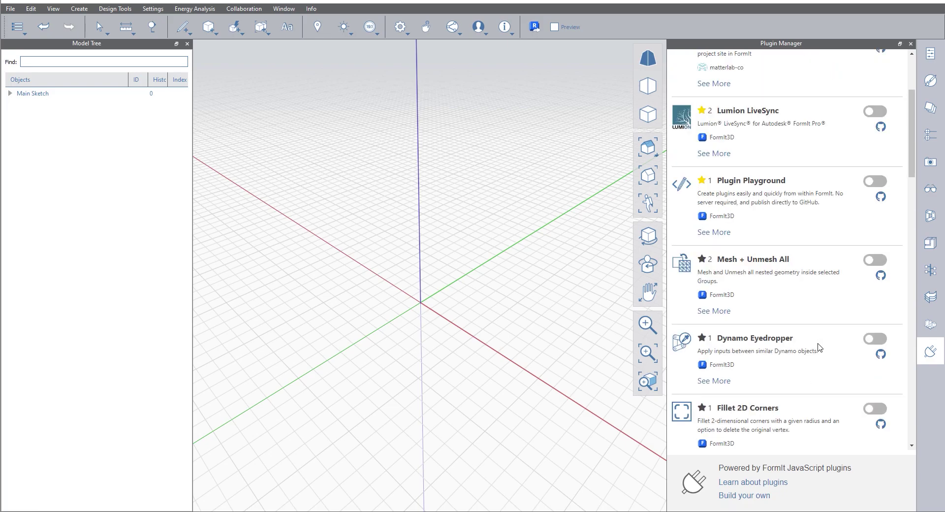
Generate the surrounding buildings with 3D Context Creator using a square radius of 150 meters
left_click(931, 326)
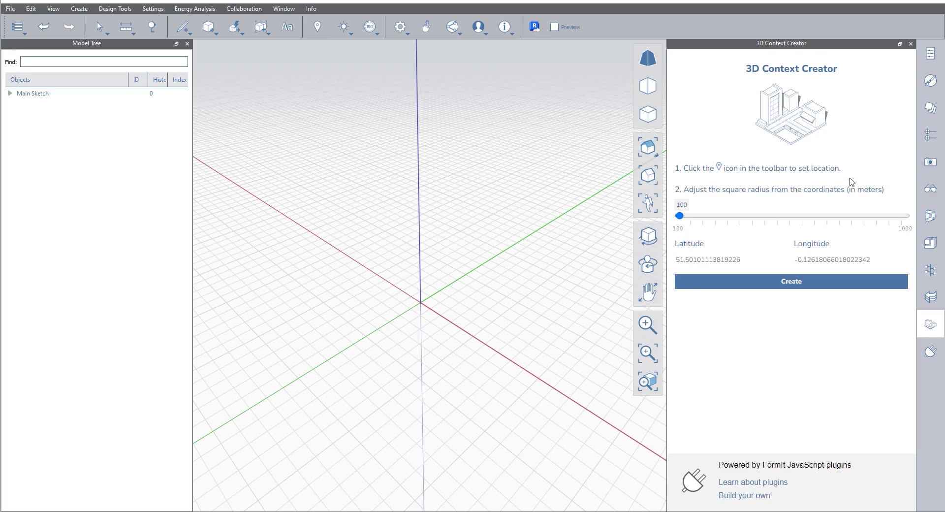
left_click_drag(683, 218, 692, 217)
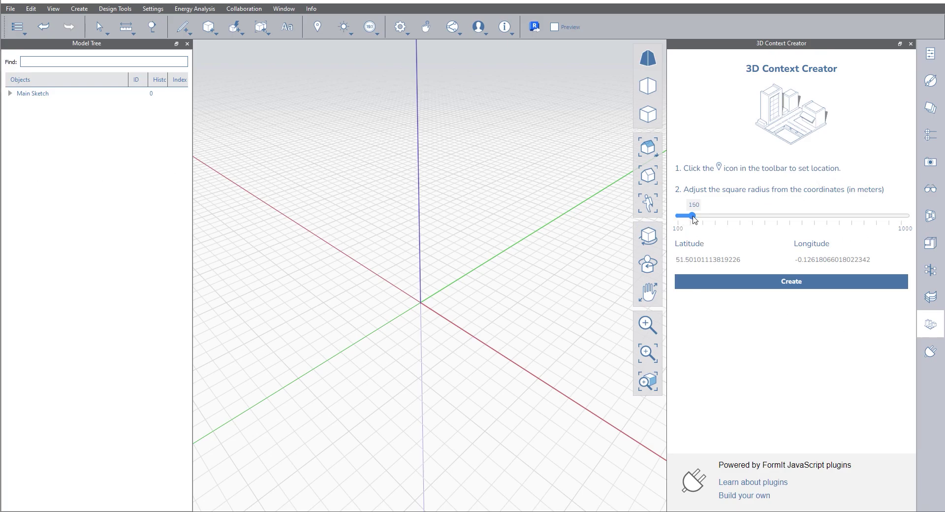
left_click(761, 273)
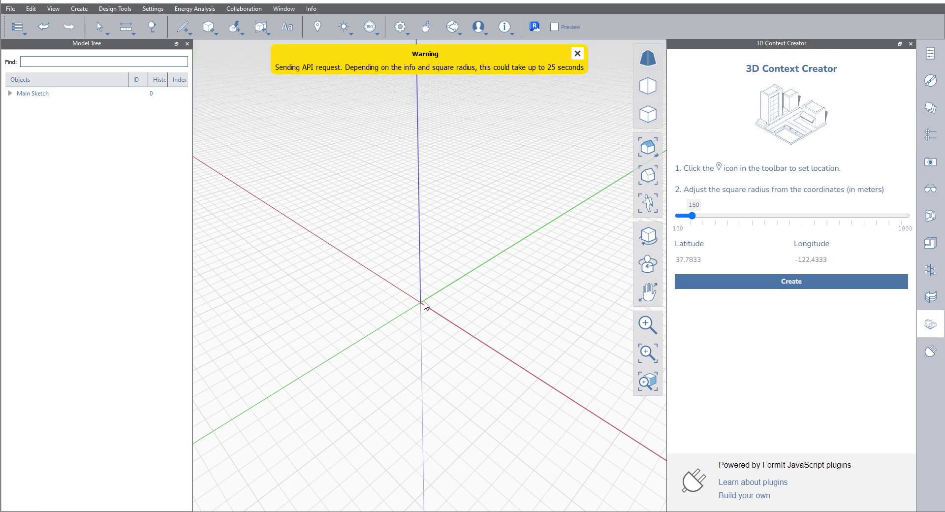
scroll(429, 290, "down", 5)
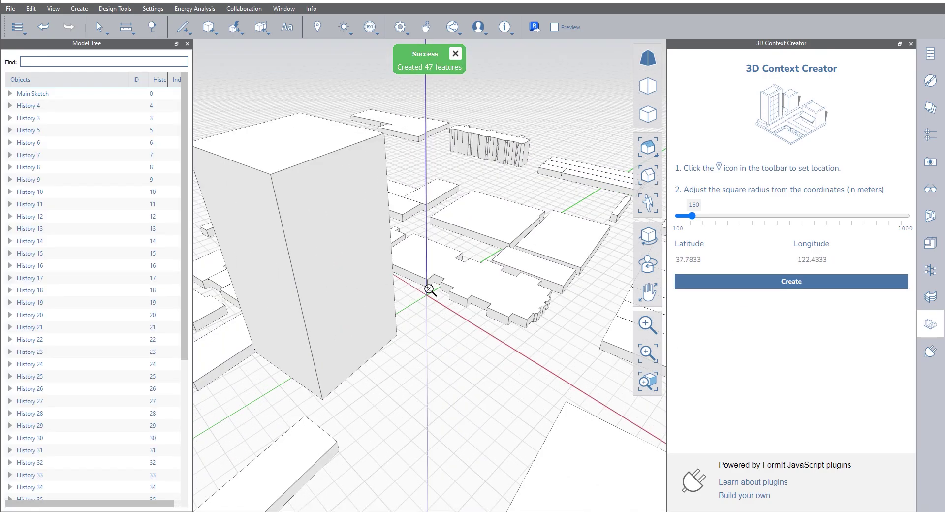
scroll(430, 289, "down", 4)
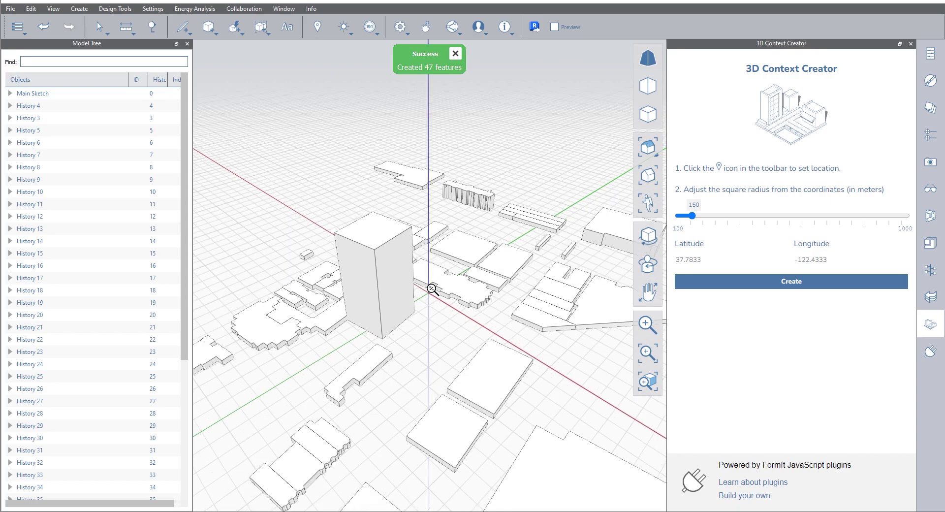
scroll(432, 289, "down", 3)
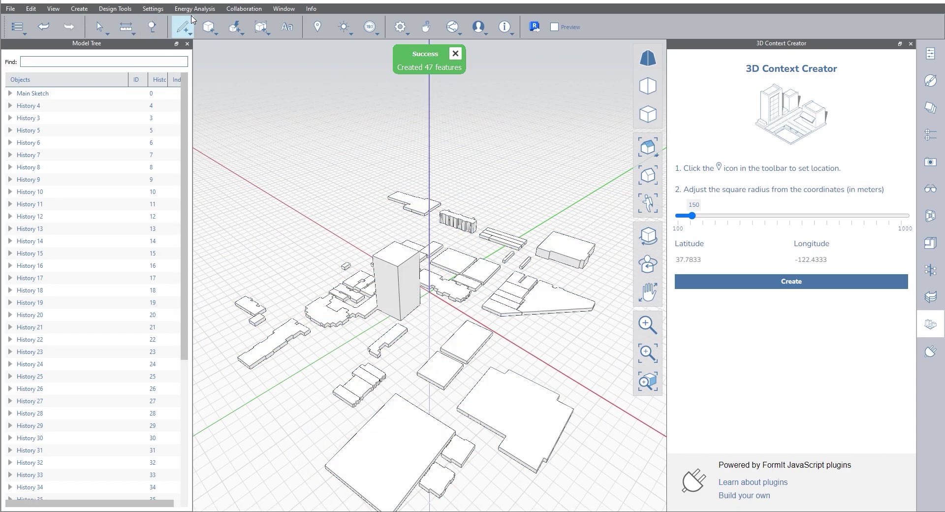
Check the Location tool for the project site and view the generated buildings
left_click(112, 10)
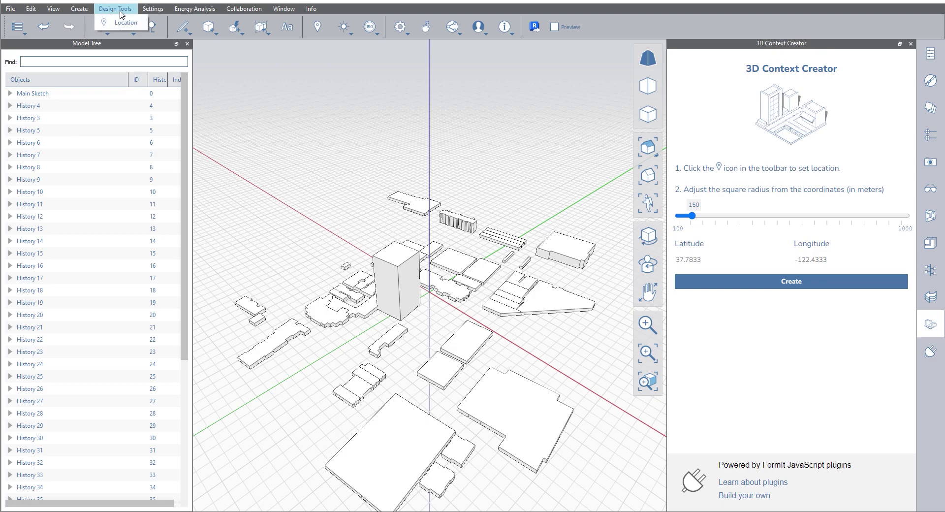
left_click(124, 23)
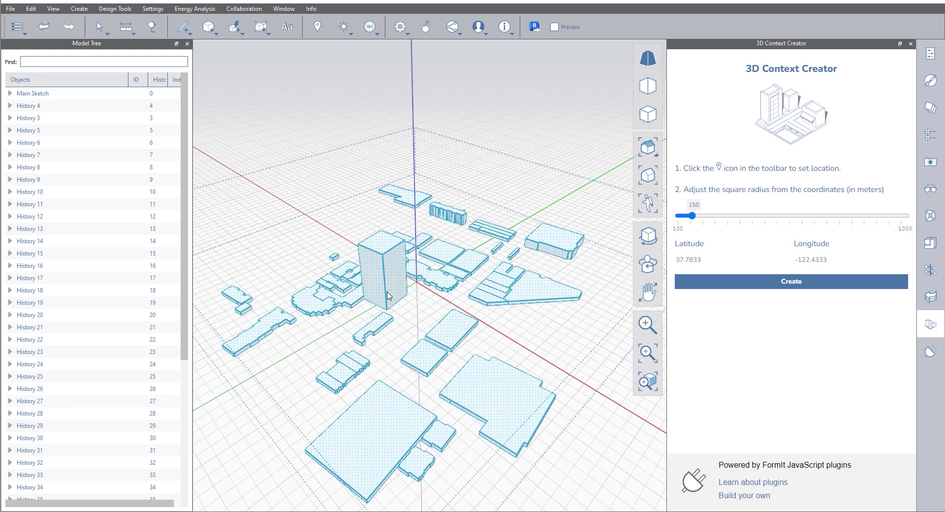
middle_click_drag(370, 343, 392, 318)
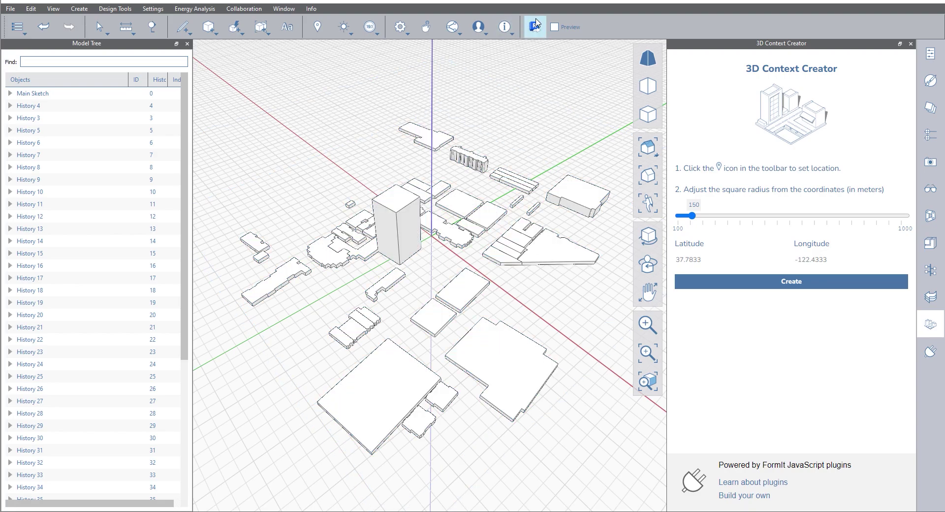
Send the context buildings to Revit, saving the sketch on the desktop as Untitled.axm and replacing the existing file
left_click(535, 28)
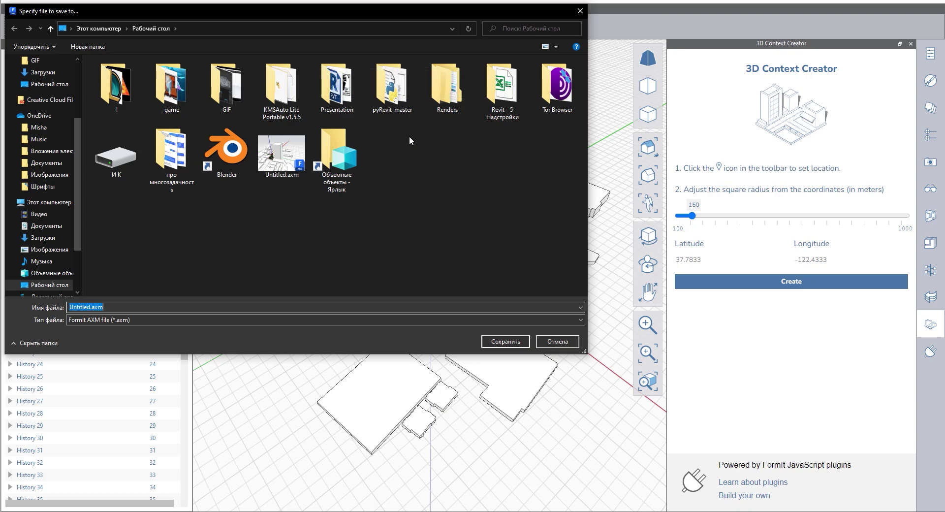
left_click(272, 180)
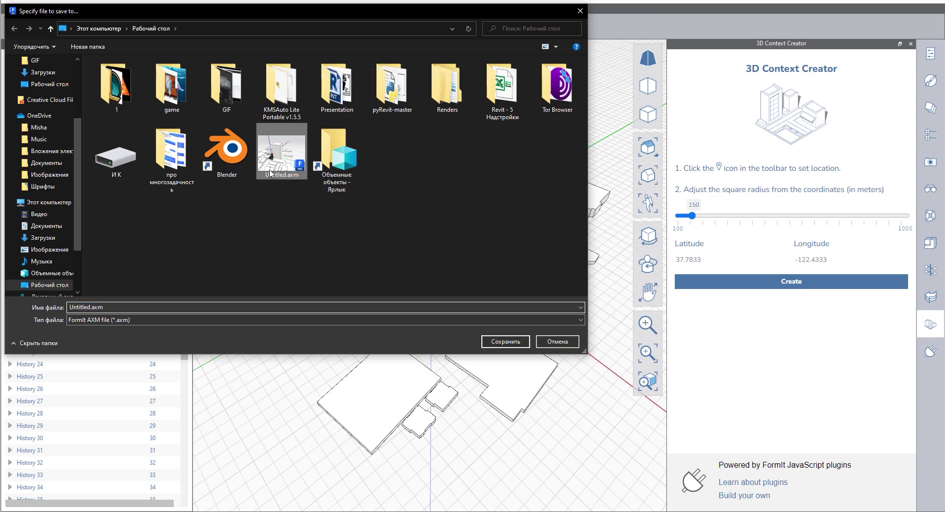
left_click(515, 346)
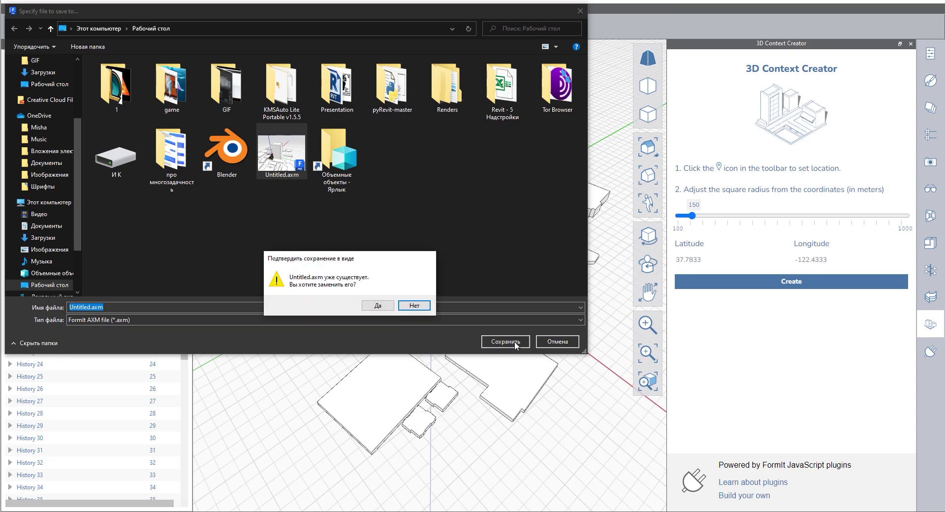
left_click(378, 306)
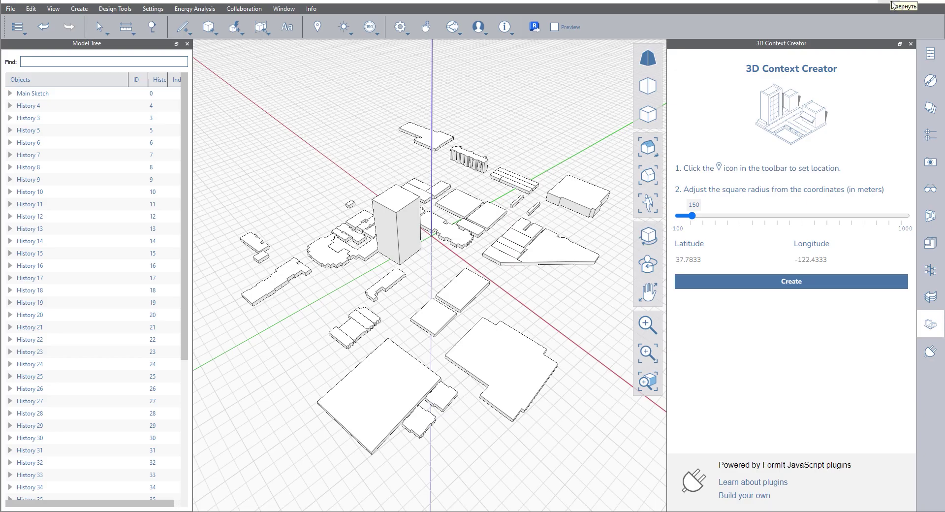
Switch to Revit and examine the imported context buildings in the 3D view, selecting them as one import instance
left_click(891, 5)
scroll(546, 302, "down", 4)
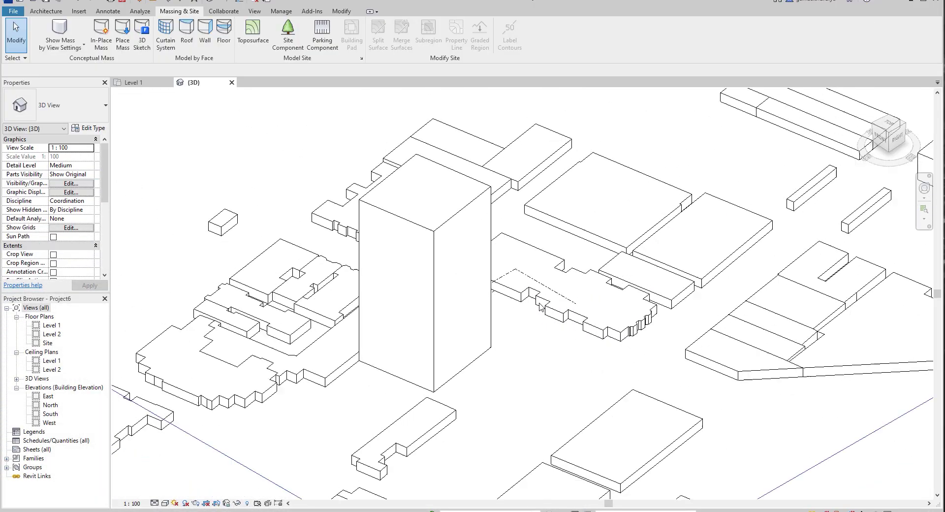
scroll(540, 307, "down", 4)
middle_click_drag(450, 407, 628, 363, "shift")
left_click(607, 321)
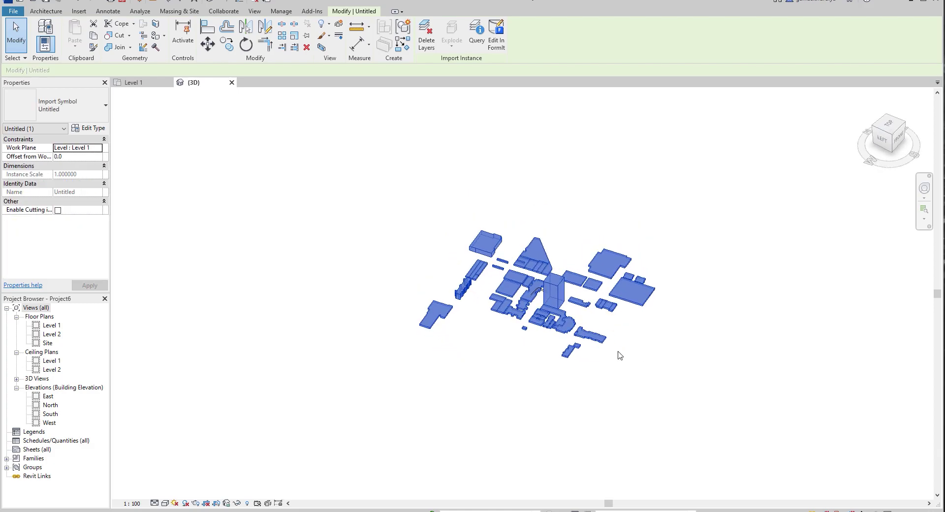
scroll(605, 345, "up", 5)
middle_click_drag(590, 330, 584, 328, "shift")
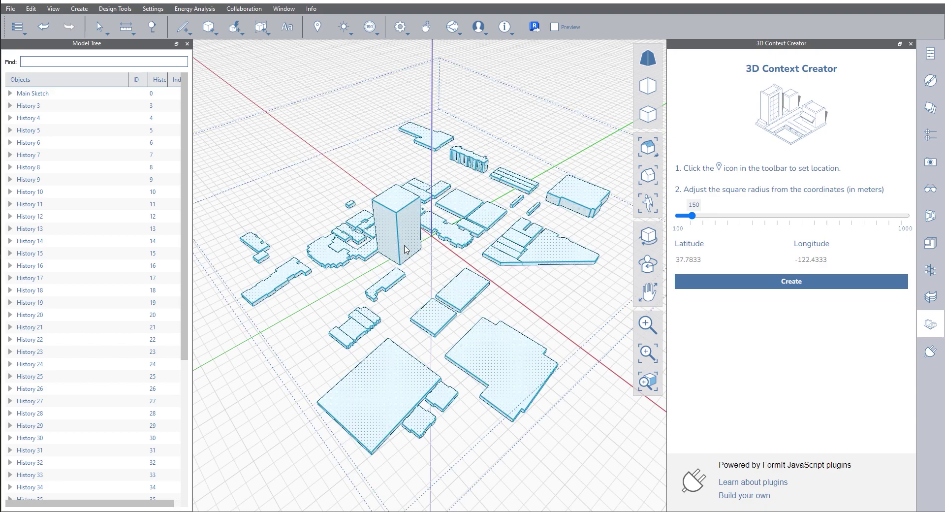
Edit the building group in FormIt, raise the tall tower's top face by 30000 mm and finish group editing
double_click(407, 227)
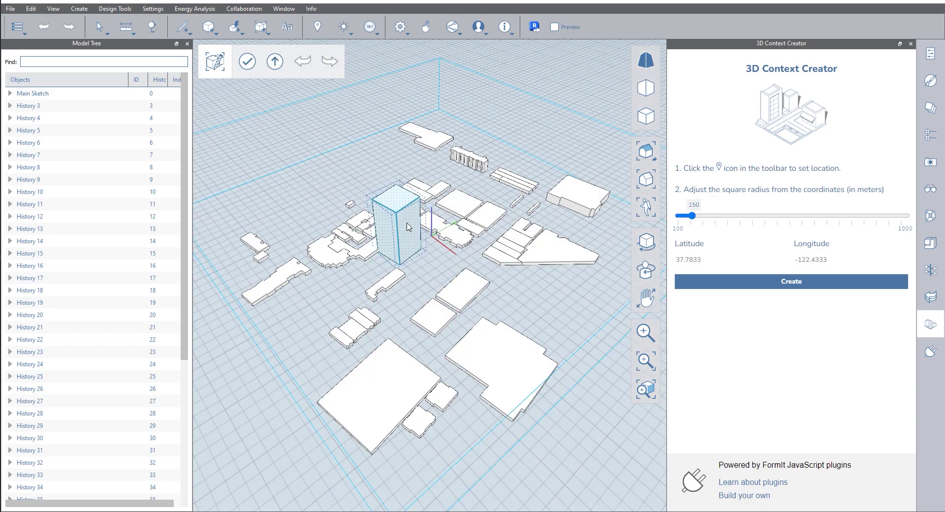
left_click(406, 223)
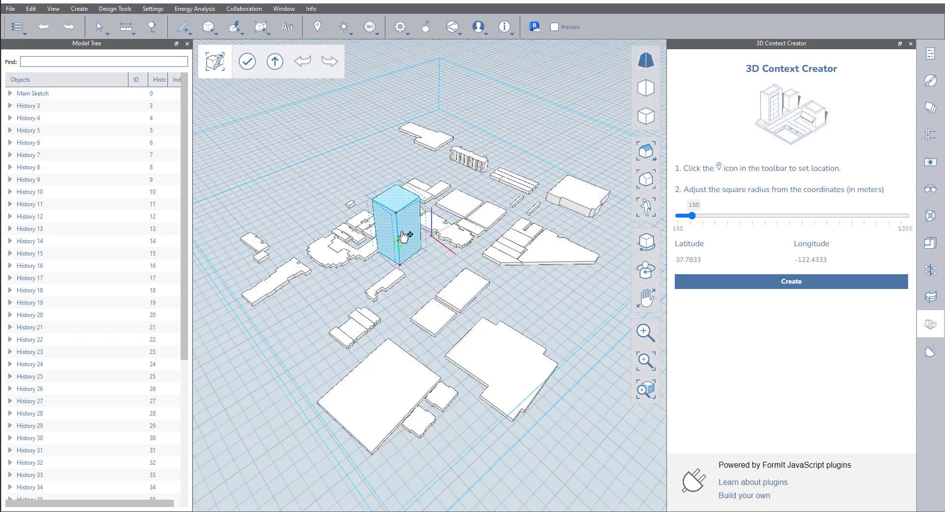
left_click_drag(398, 197, 408, 83)
scroll(396, 202, "up", 5)
left_click(407, 206)
type("30000")
key("Return")
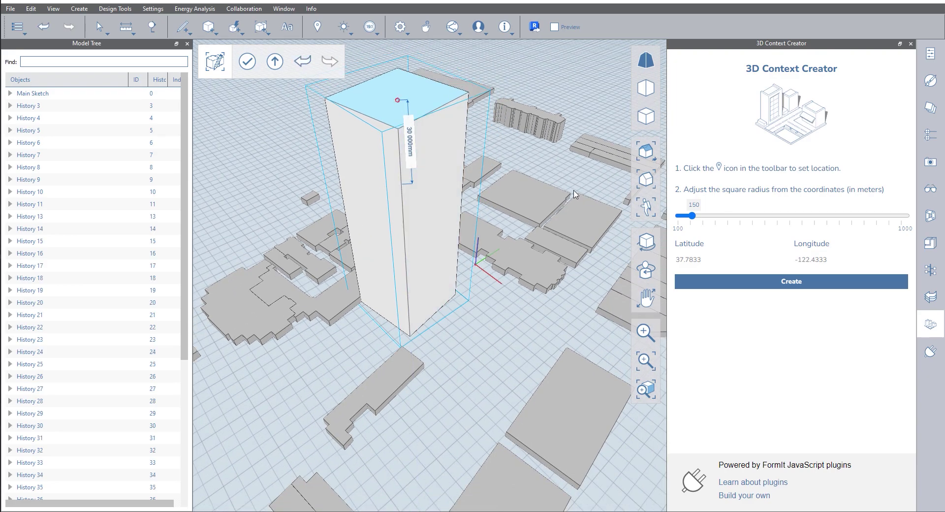
scroll(285, 143, "down", 5)
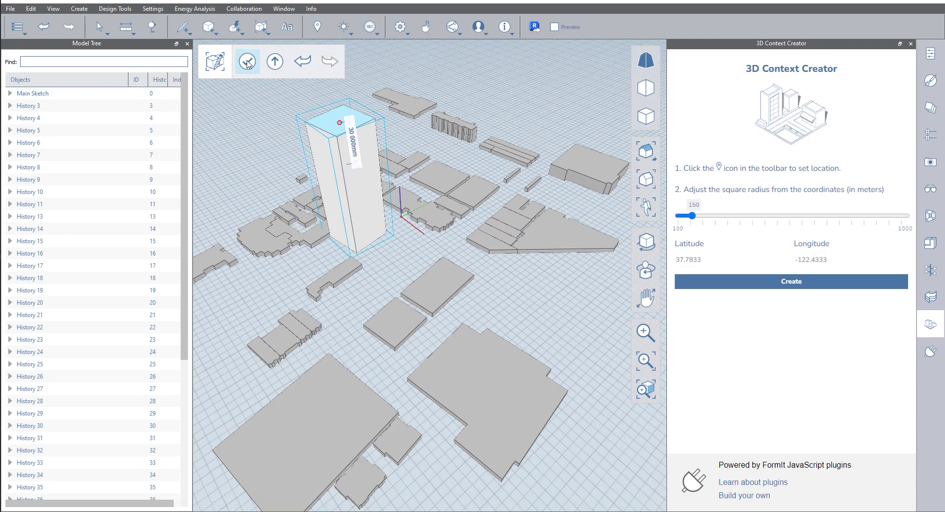
left_click(247, 61)
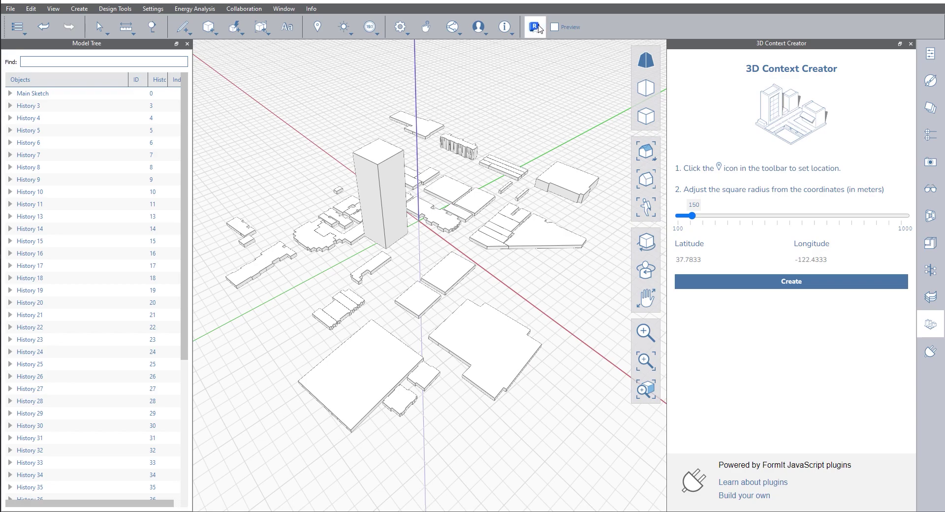
Send the edited buildings to Revit and inspect the taller tower in the 3D view
left_click(534, 27)
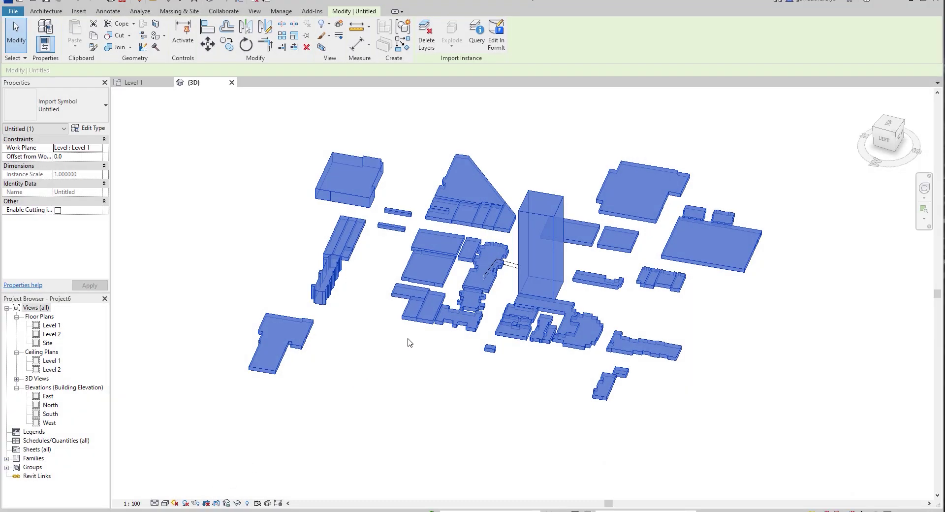
middle_click_drag(408, 341, 514, 196, "shift")
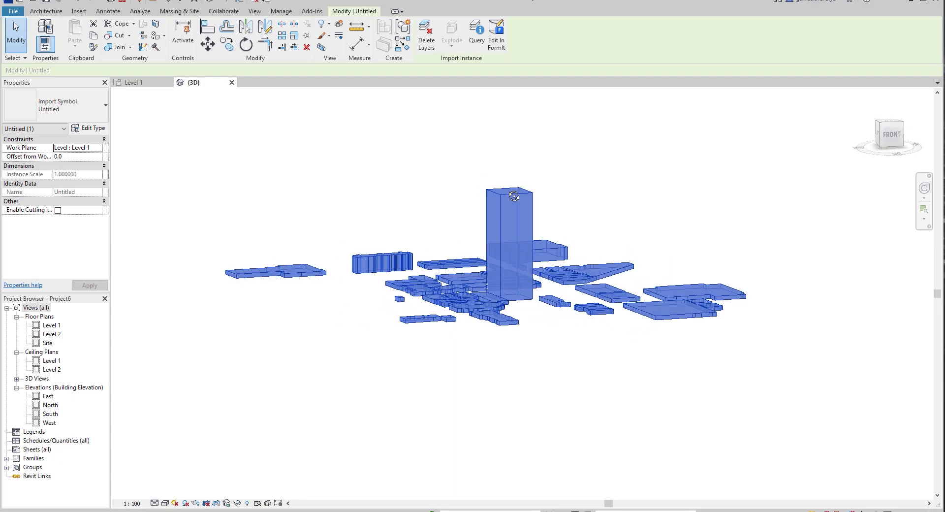
left_click(660, 211)
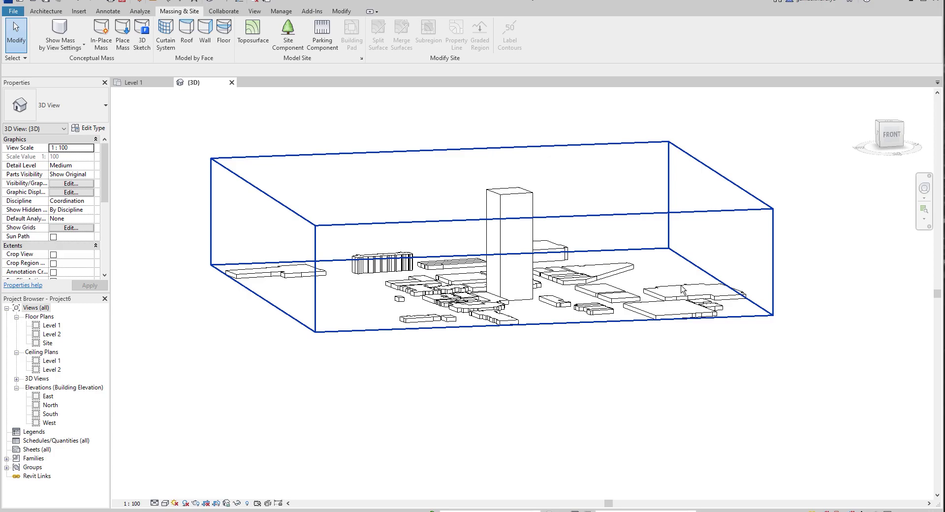
middle_click_drag(526, 265, 544, 427, "shift")
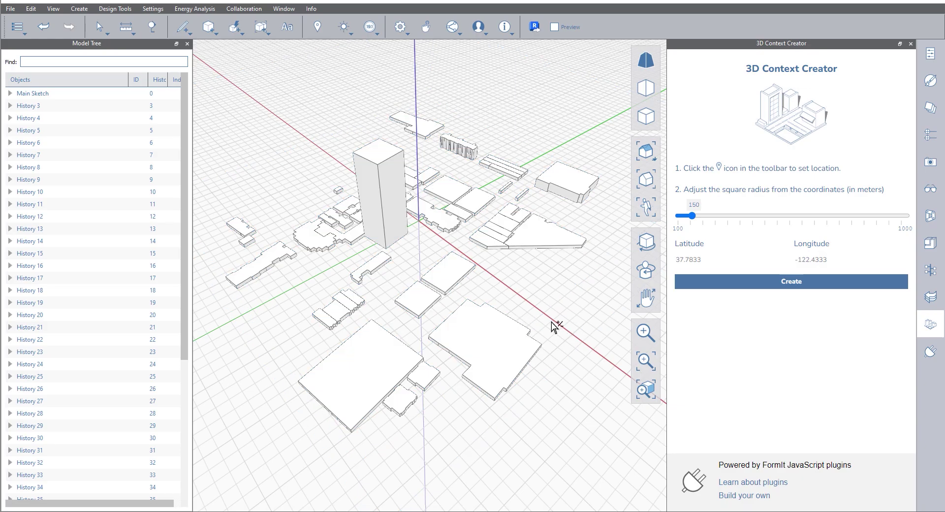
View the context buildings in FormIt from several angles and open the Dynamo Samples collection
middle_click_drag(555, 323, 312, 315)
left_click(436, 301)
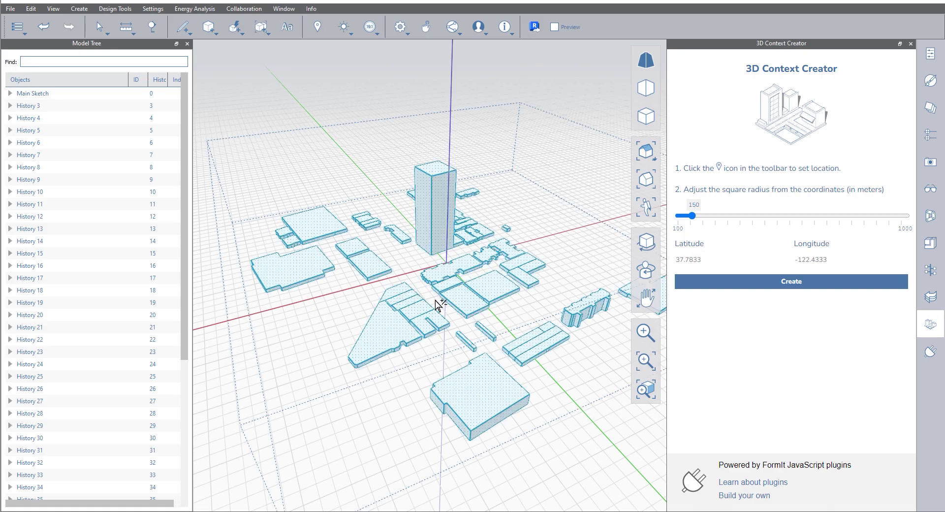
middle_click_drag(437, 302, 563, 271)
middle_click_drag(368, 301, 433, 302)
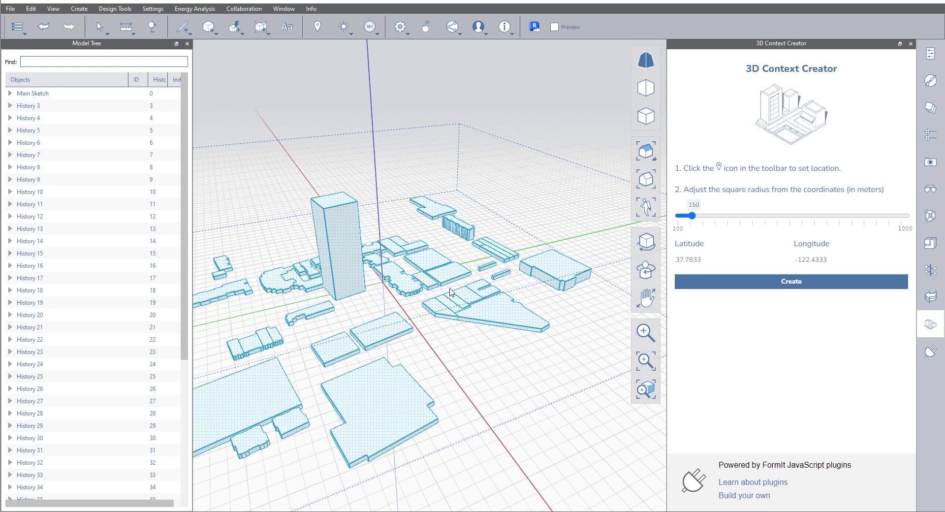
key("Escape")
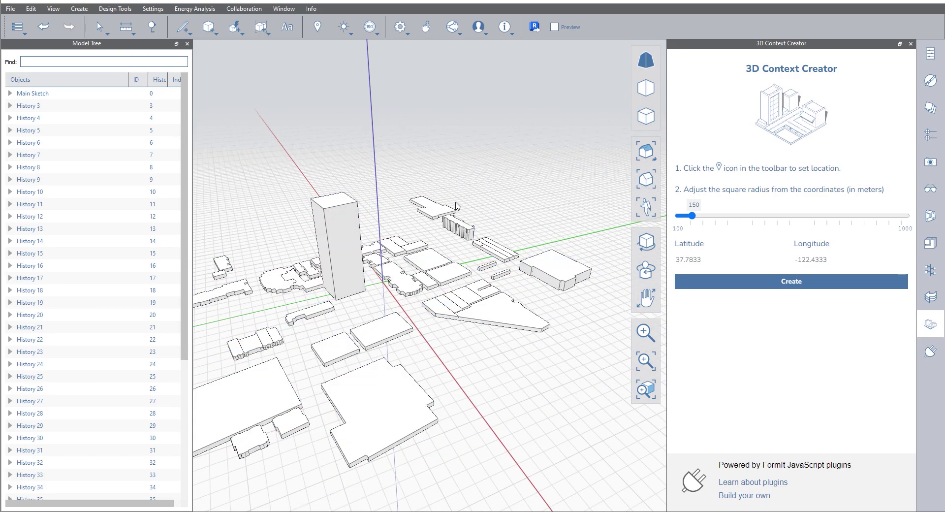
left_click(928, 221)
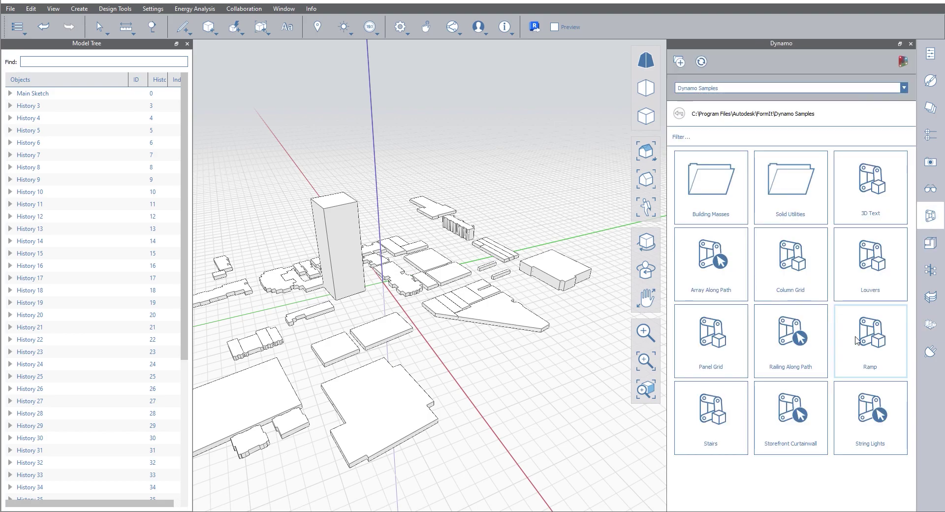